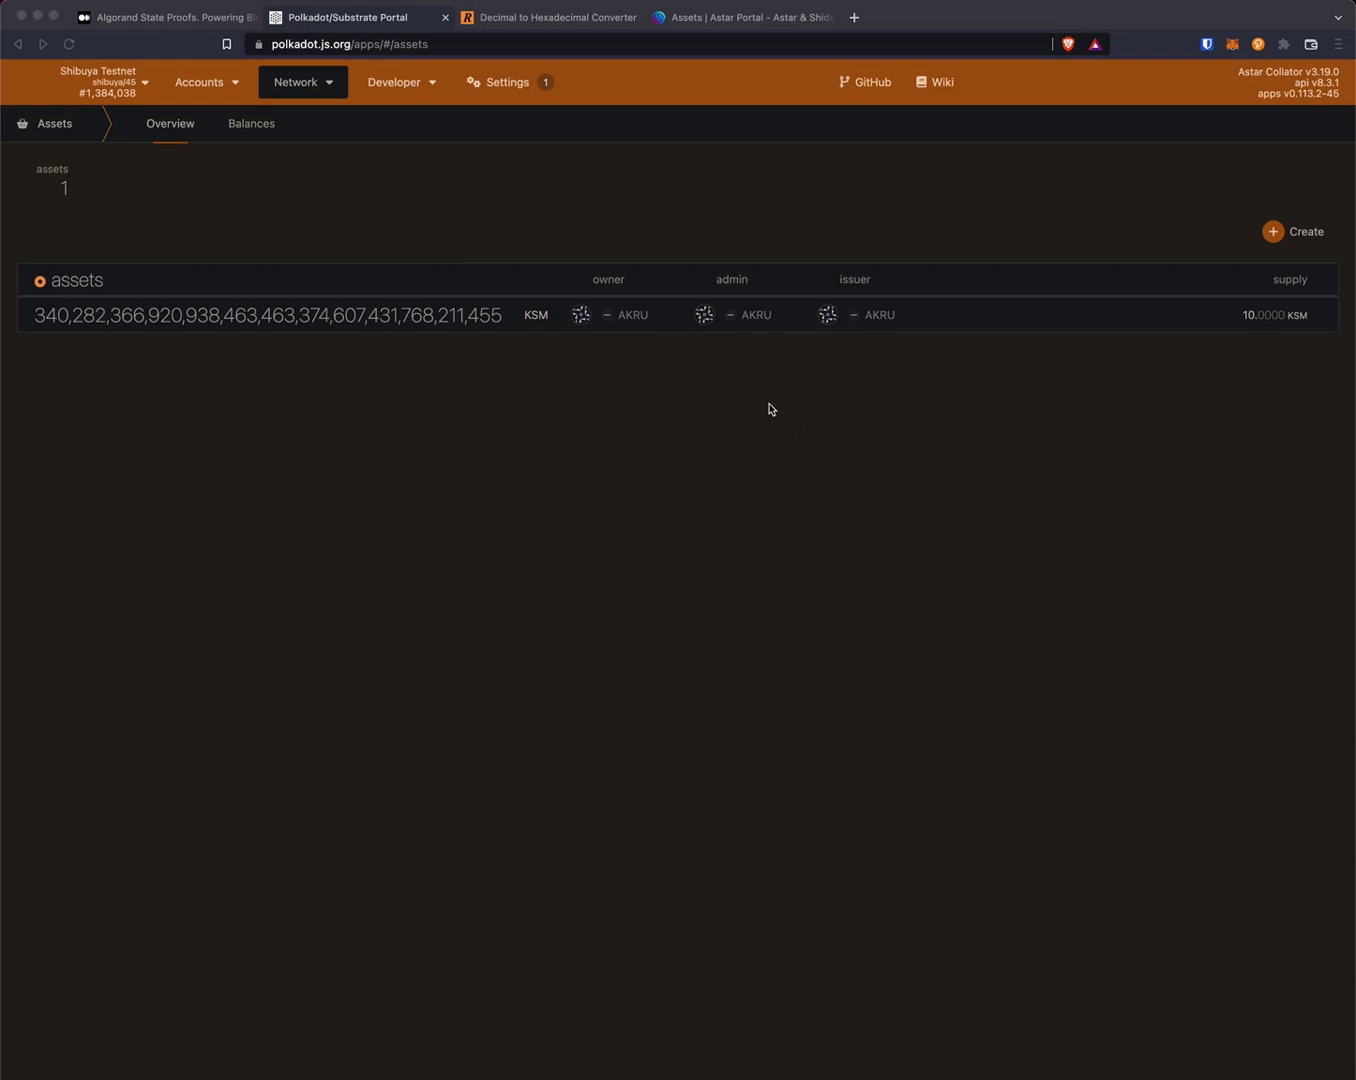
Check the 2 SBY balance in MetaMask and view the network list without switching chains
click(1232, 48)
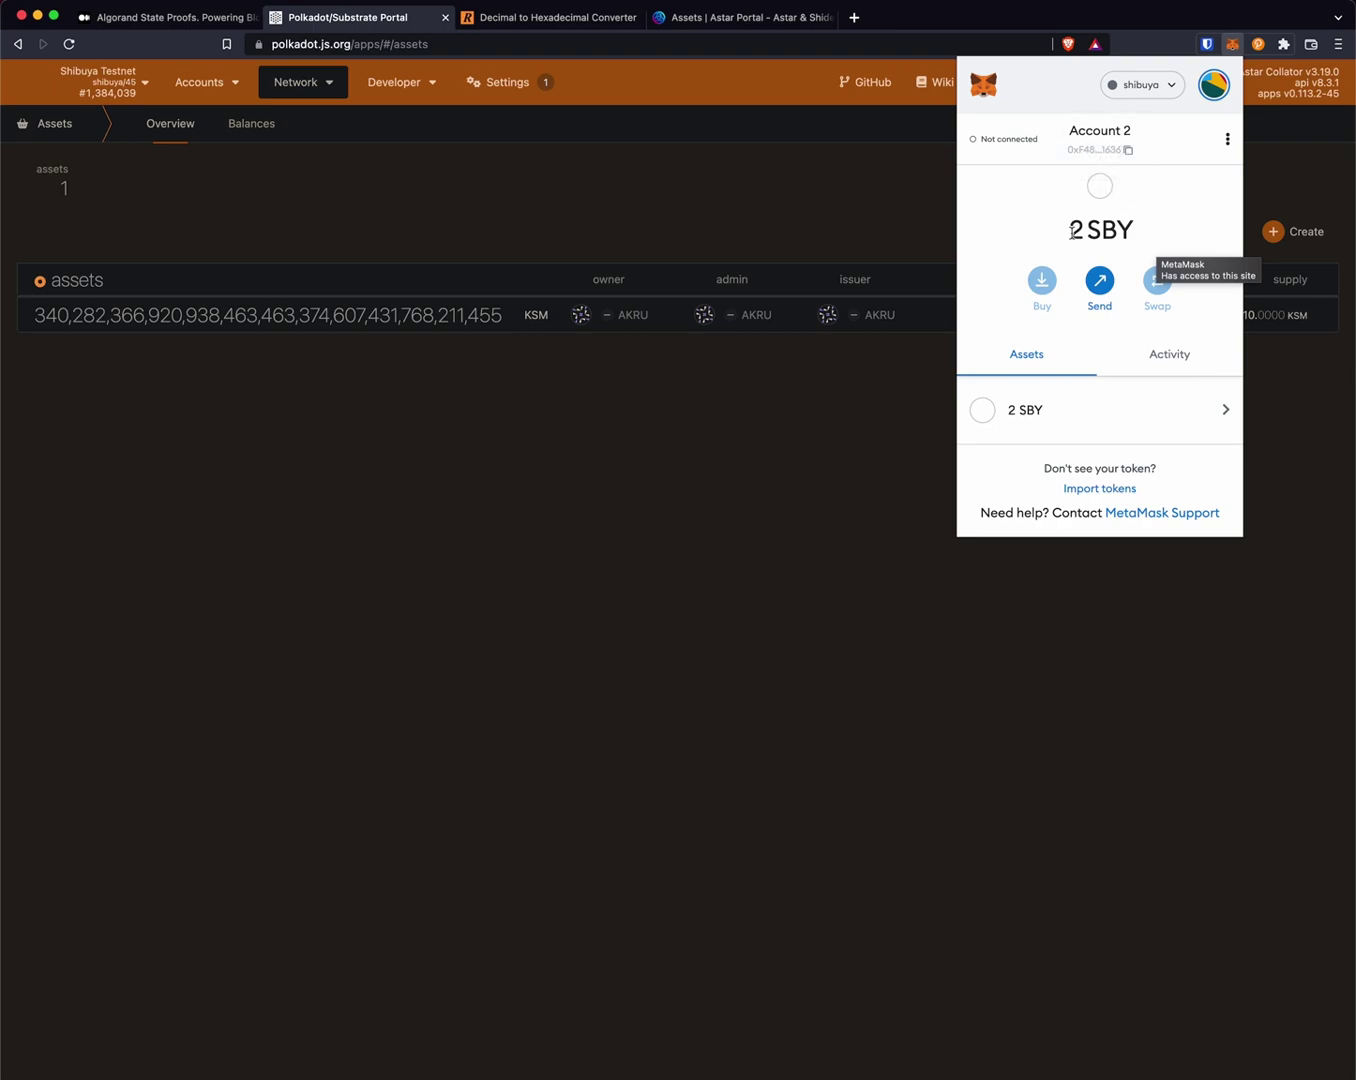
drag(1075, 230, 1159, 230)
click(1159, 237)
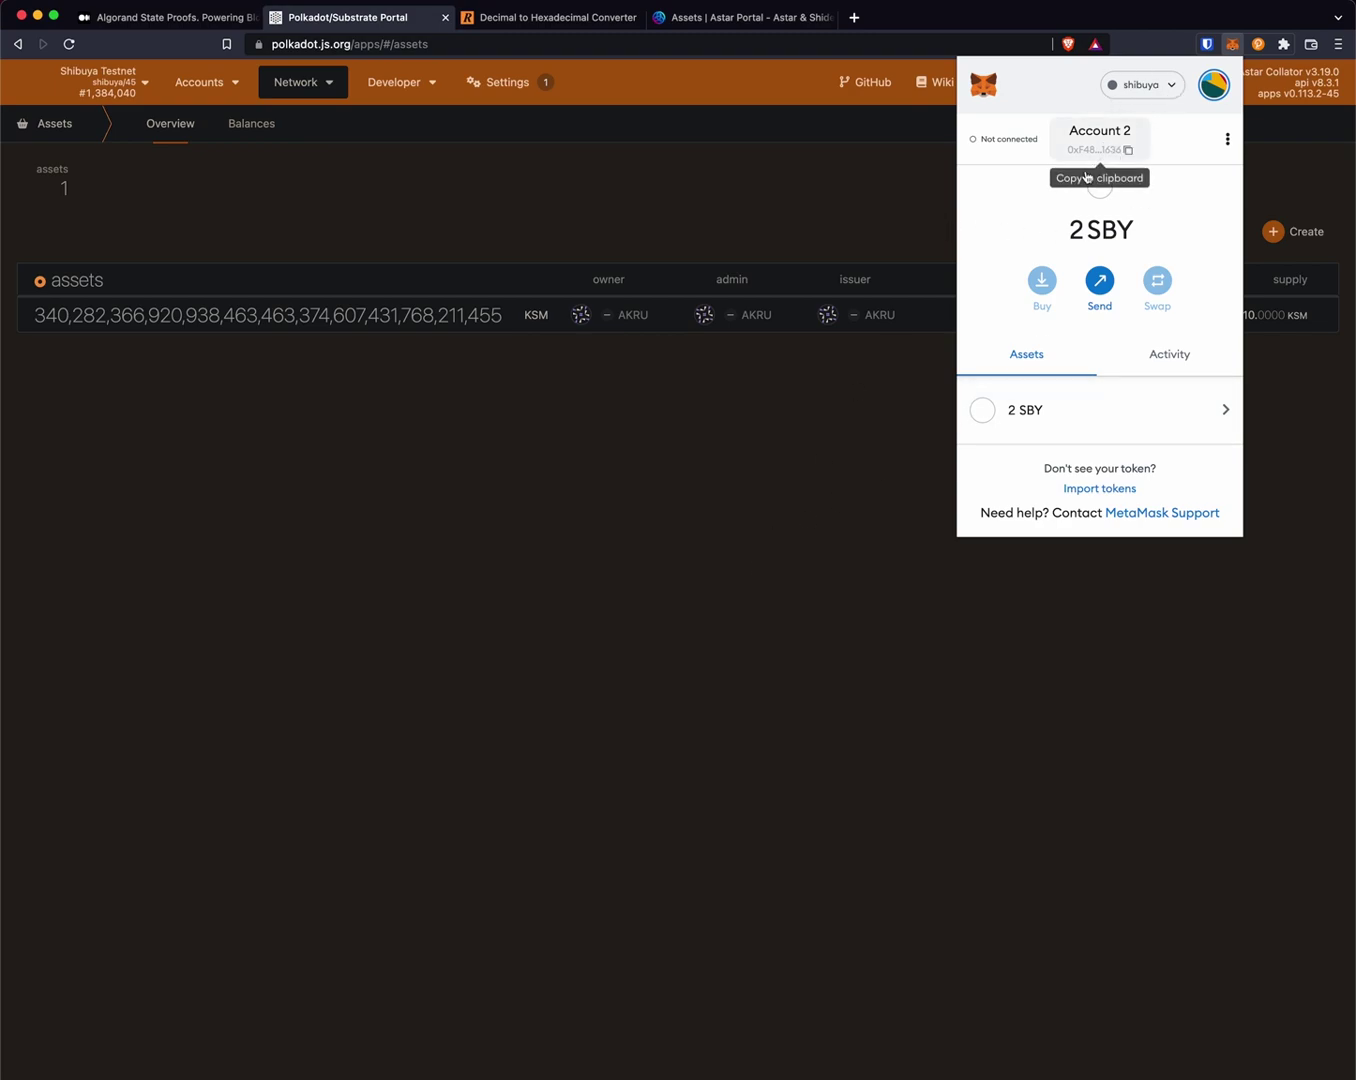
click(580, 468)
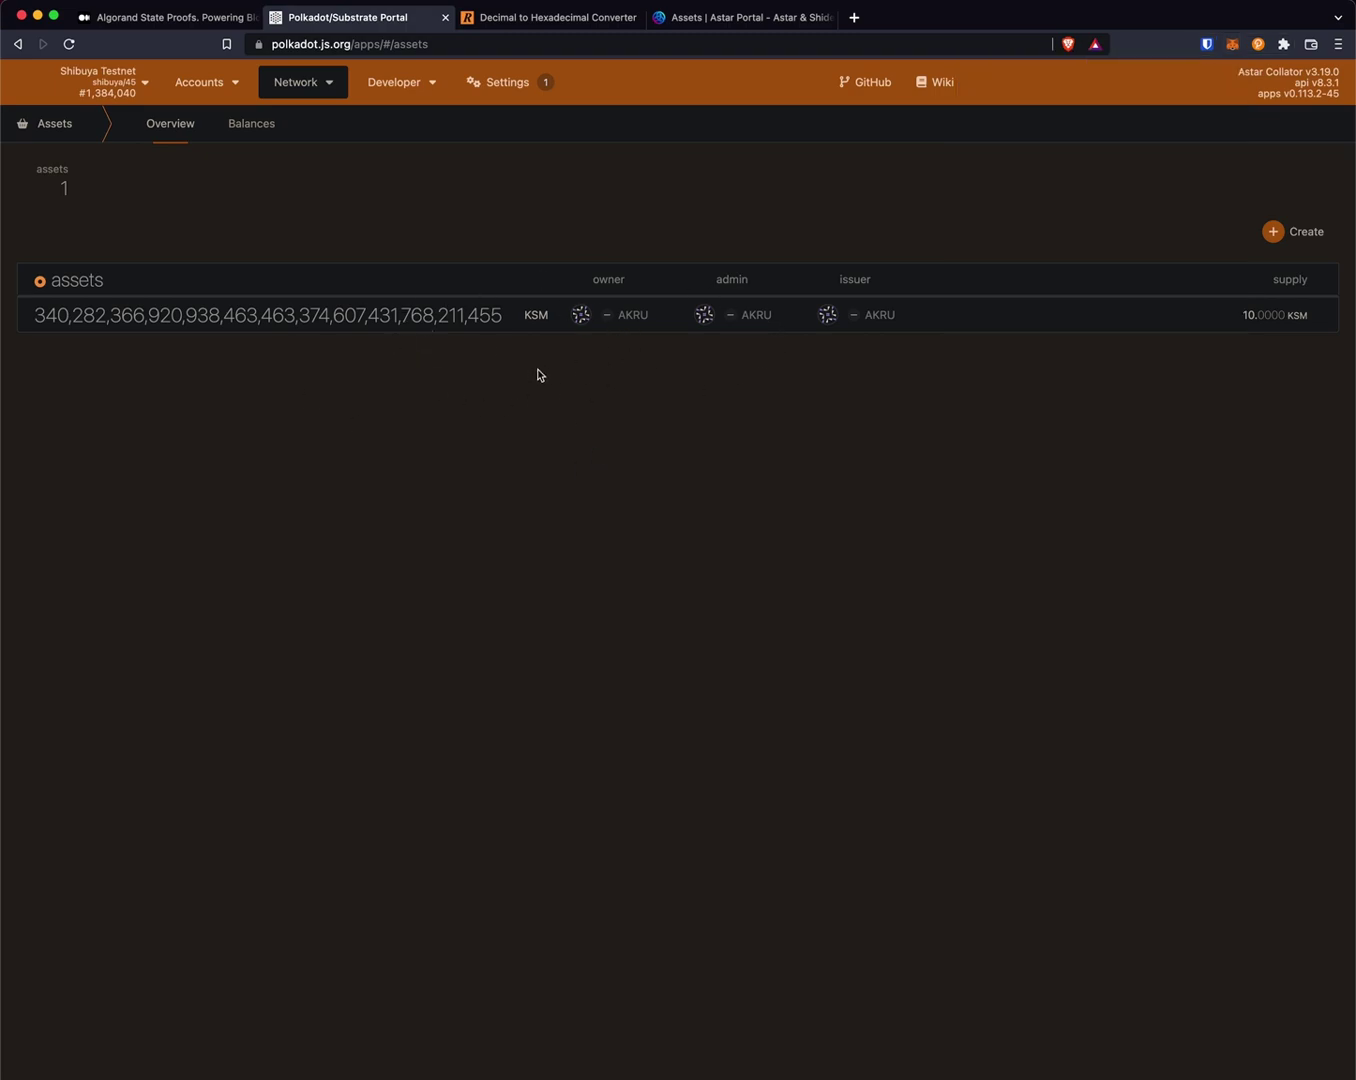
click(122, 93)
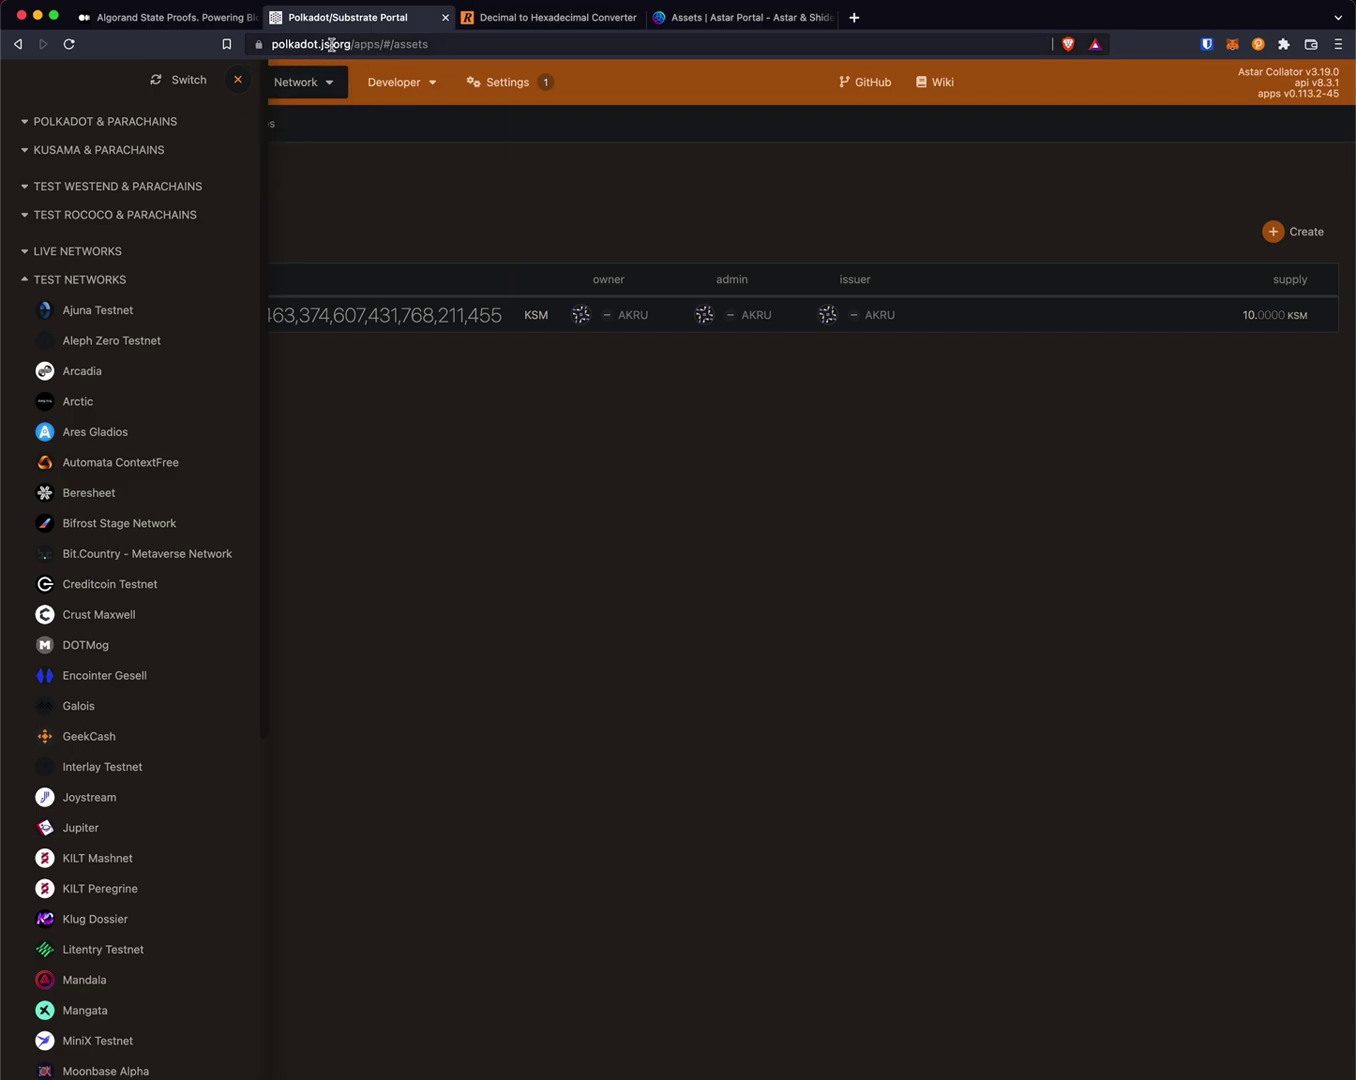
scroll(181, 378, down, 7)
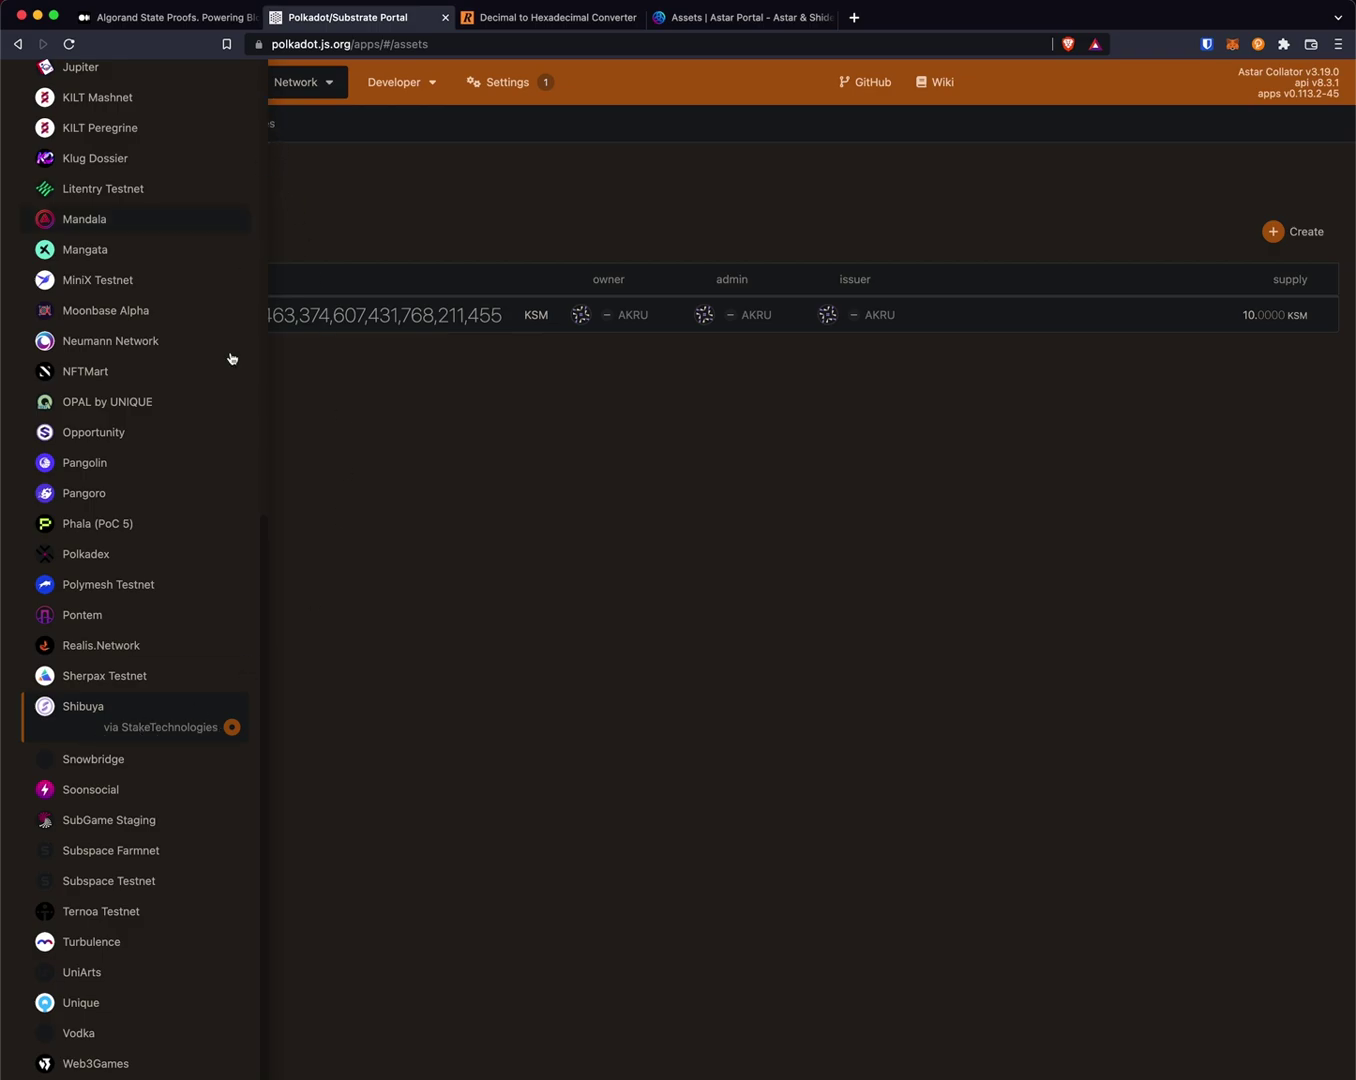
scroll(72, 735, up, 7)
click(238, 82)
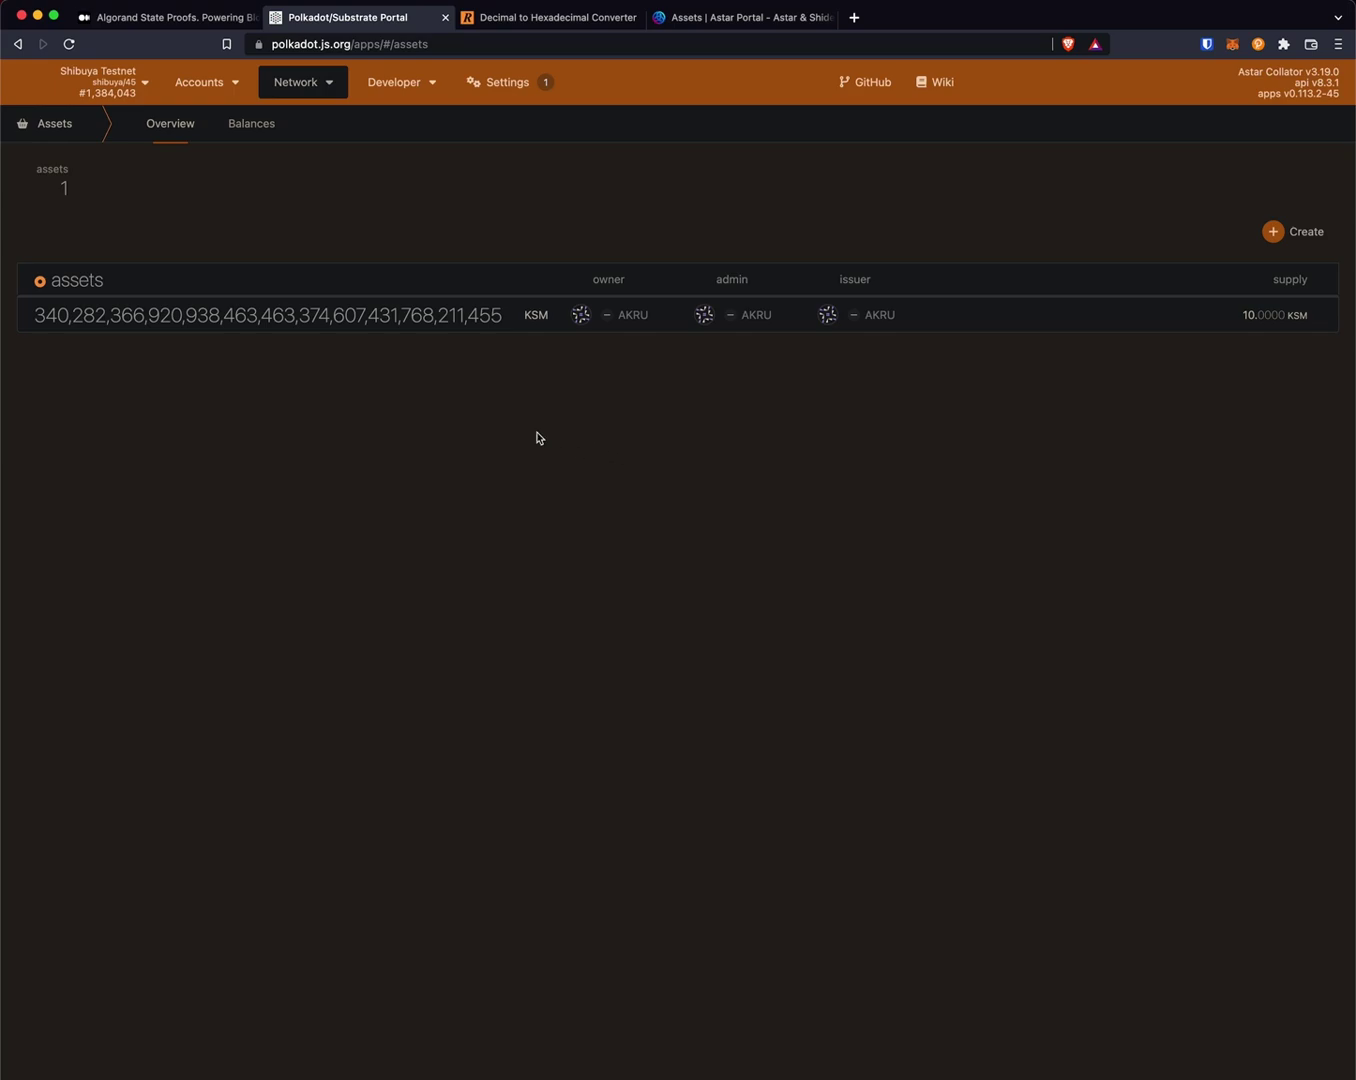
Copy the long KSM asset ID from the Polkadot assets page
double_click(236, 316)
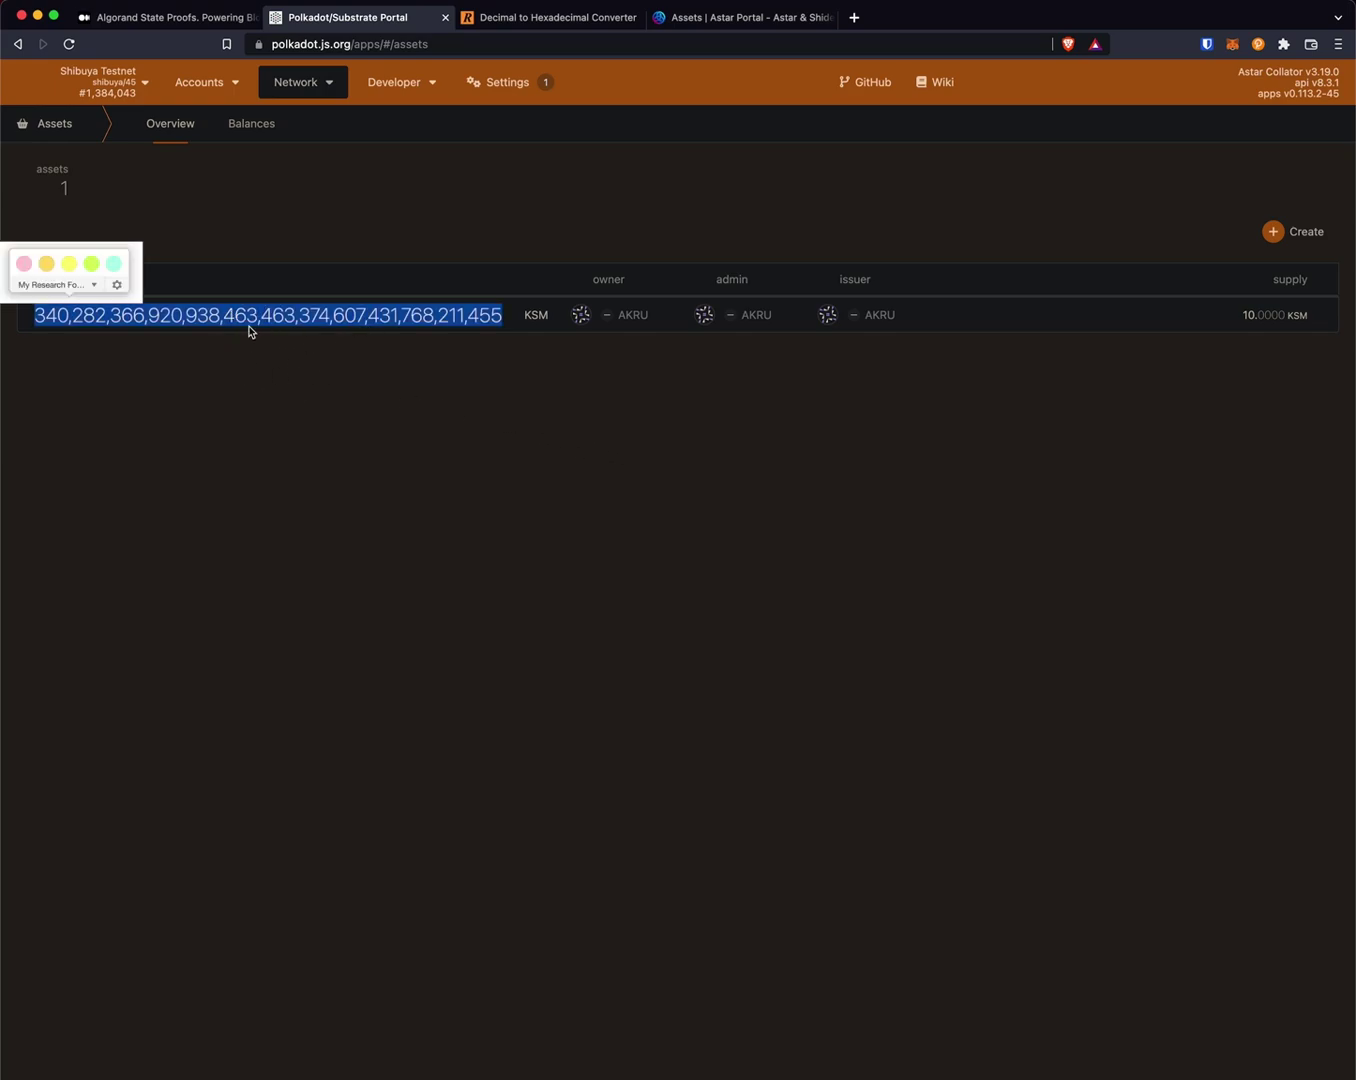
click(259, 345)
double_click(286, 320)
click(283, 462)
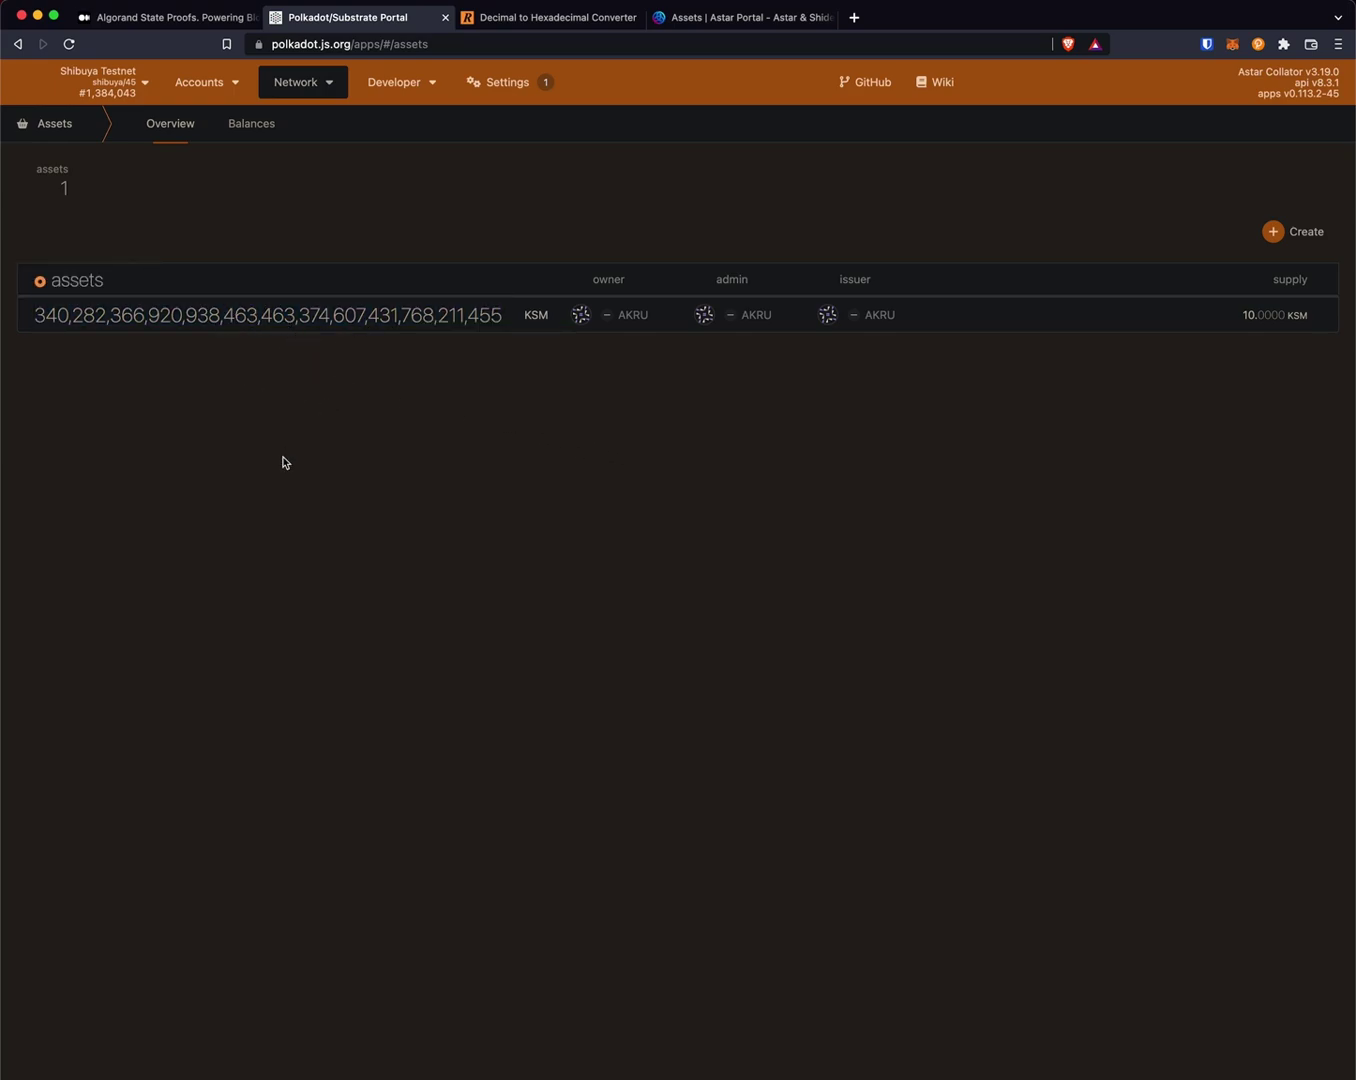
Convert the KSM asset ID from decimal to hexadecimal in RapidTables
click(540, 18)
click(435, 312)
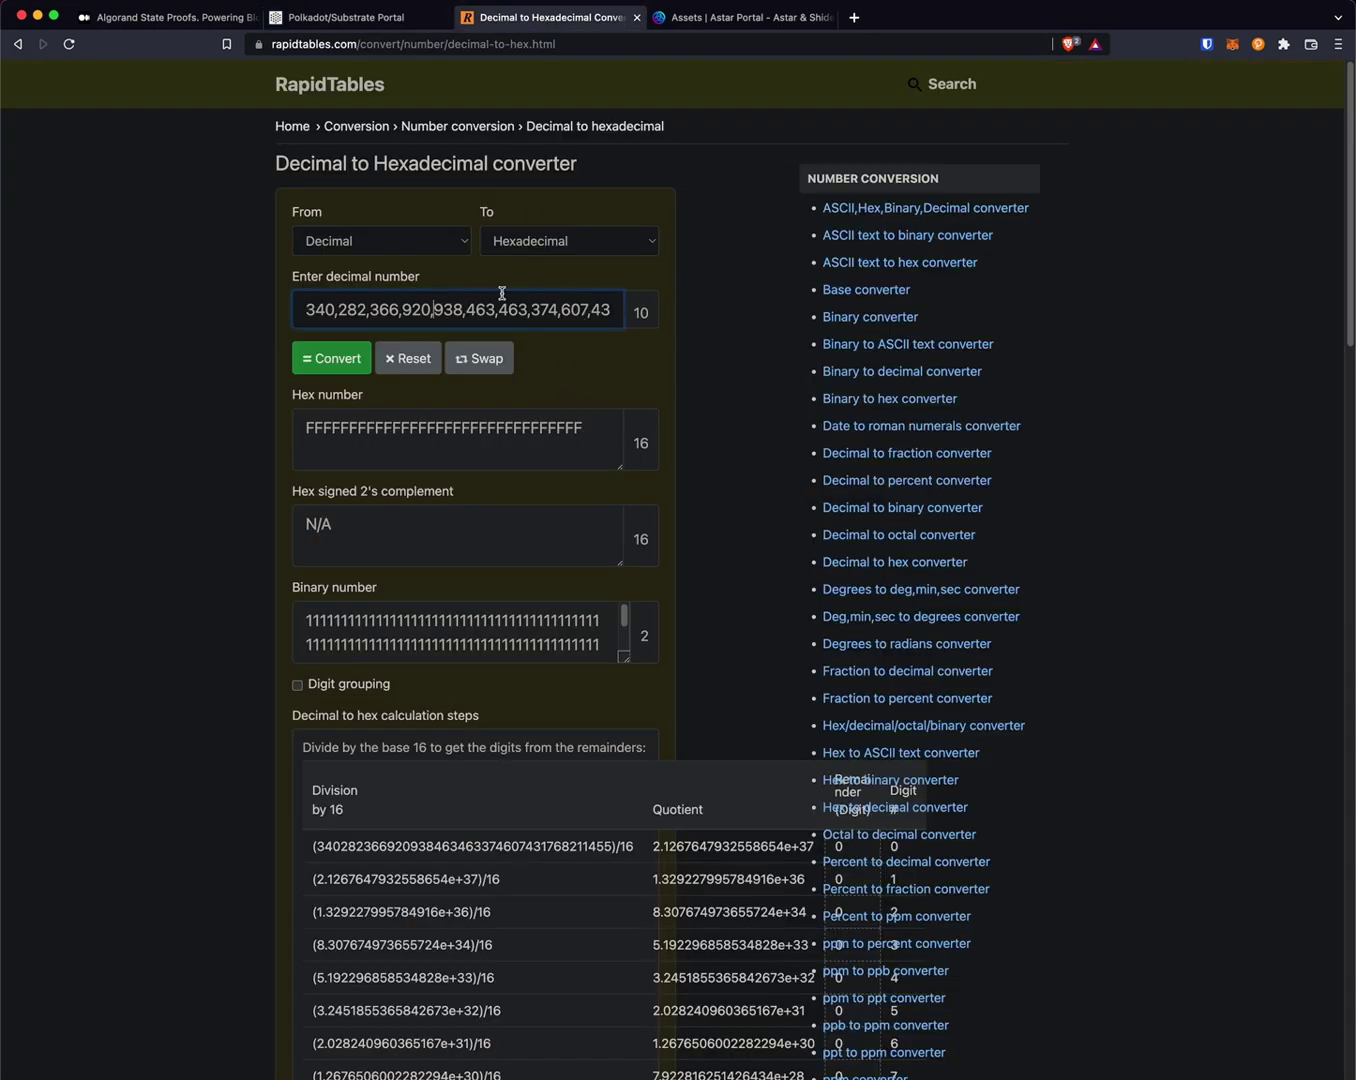
key(super+a)
key(Right)
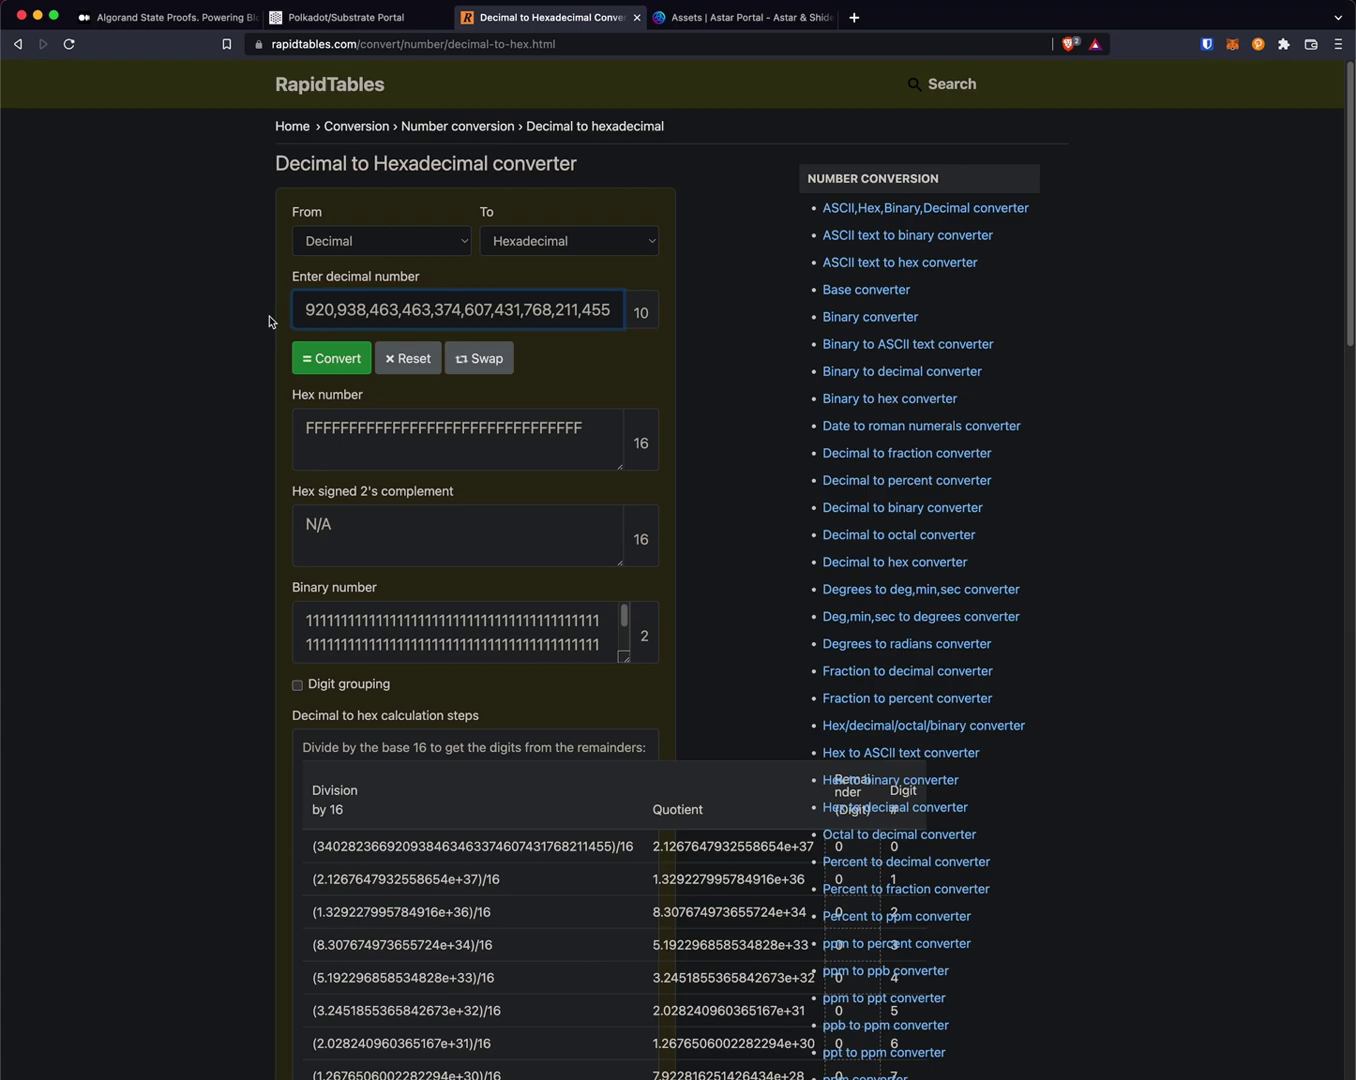
click(334, 364)
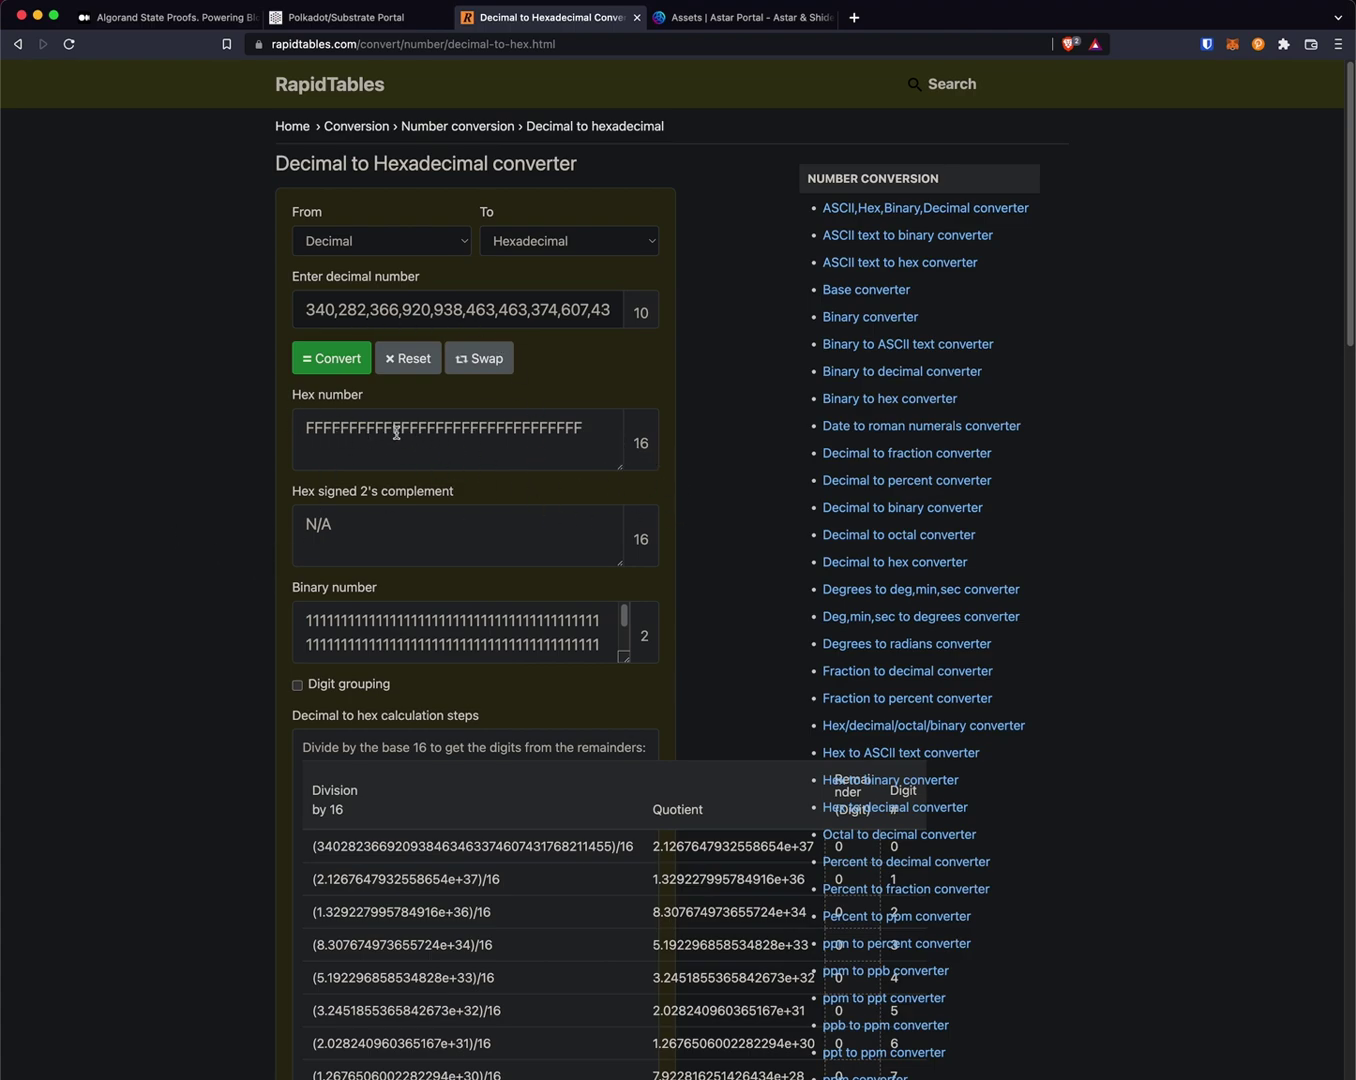
Copy the FFFF…FFFF hexadecimal result and return to the Polkadot assets tab
double_click(356, 433)
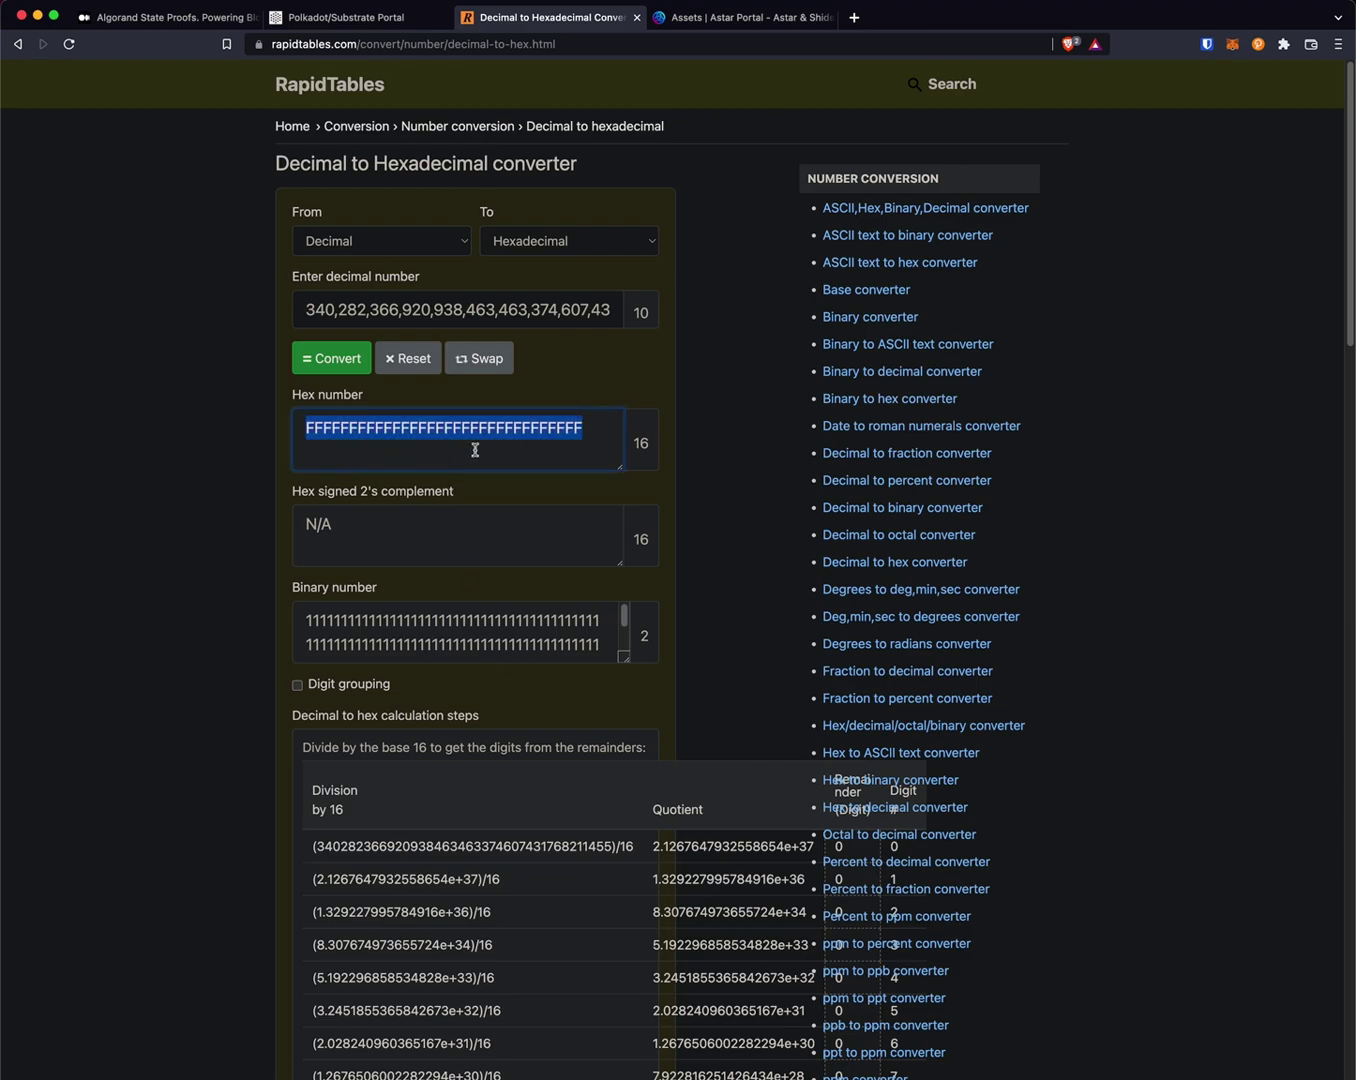
click(286, 457)
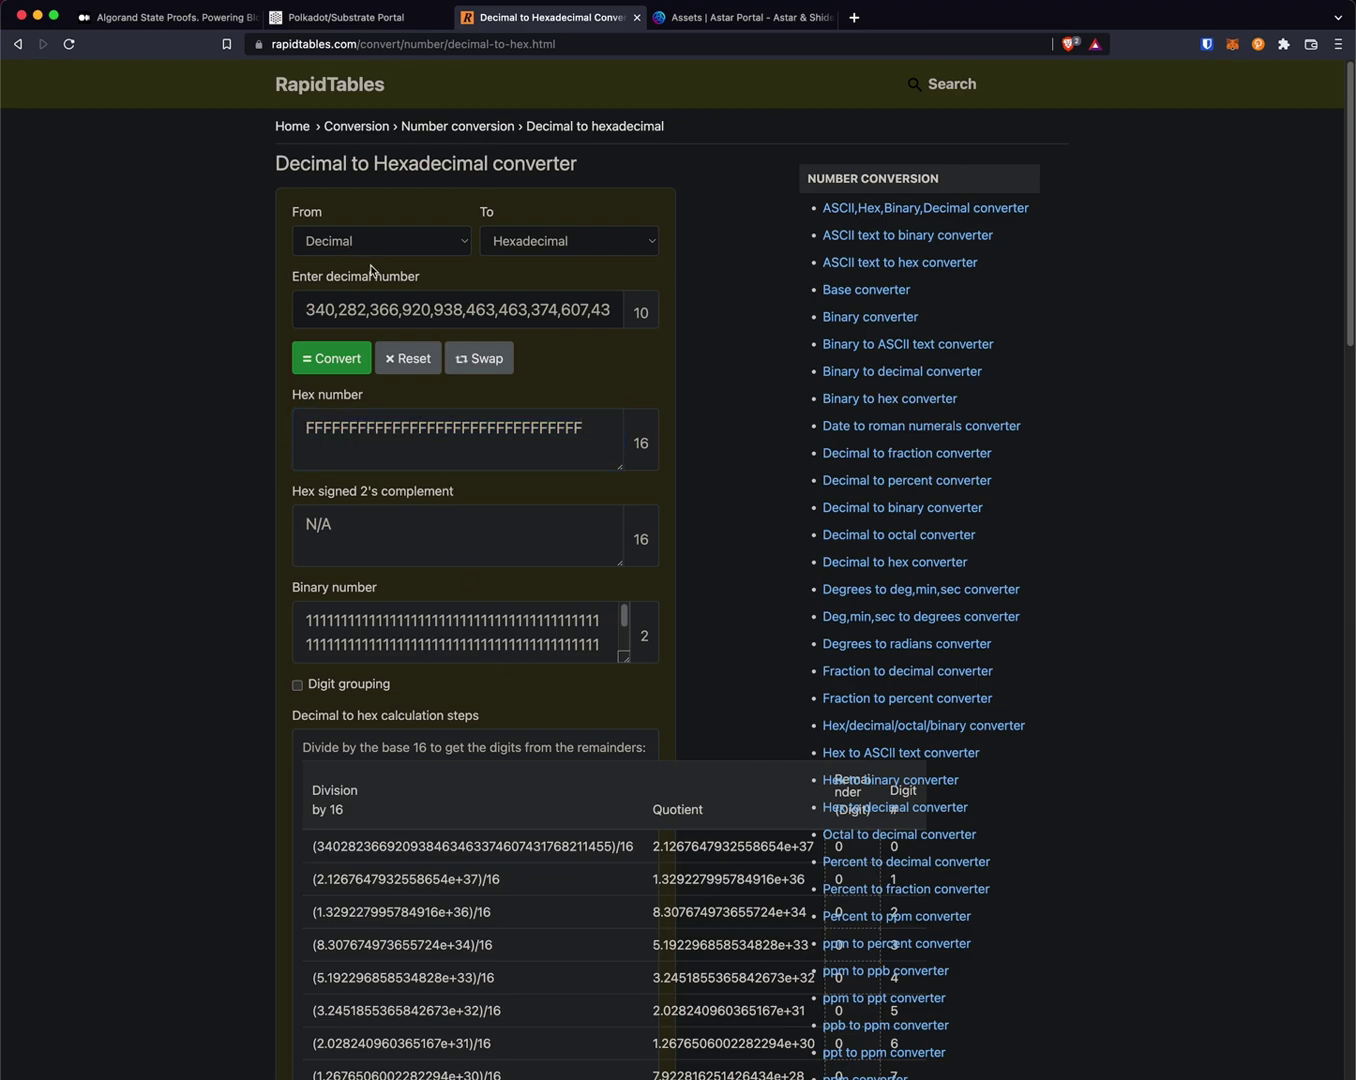
key(ctrl+shift+Tab)
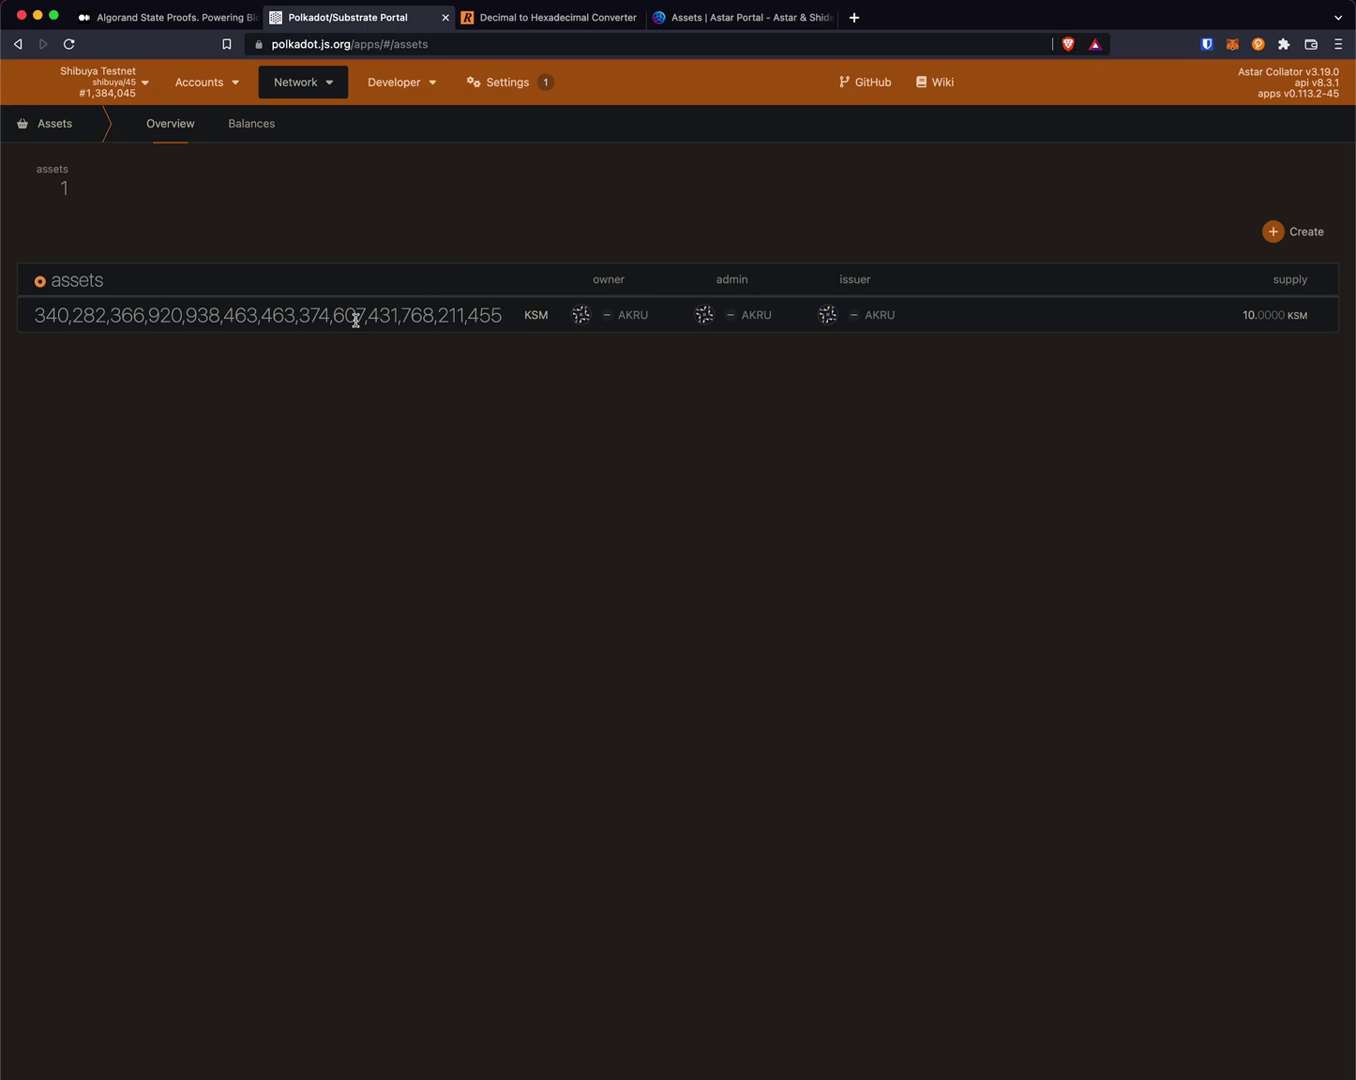
key(ctrl+Tab)
double_click(405, 429)
key(super+c)
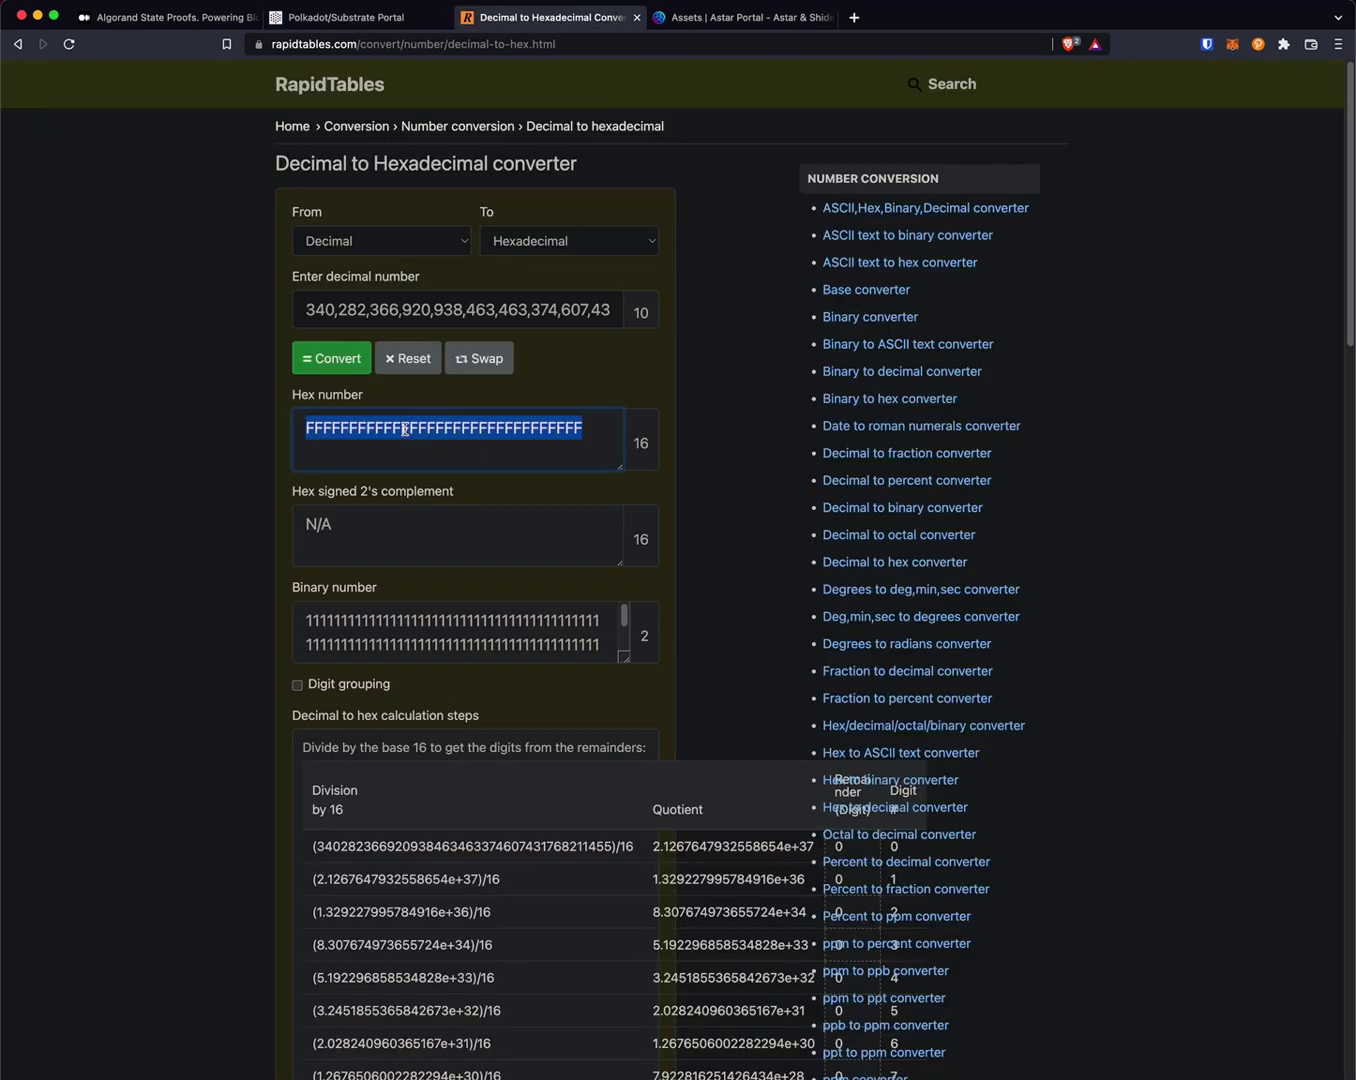
key(ctrl+shift+Tab)
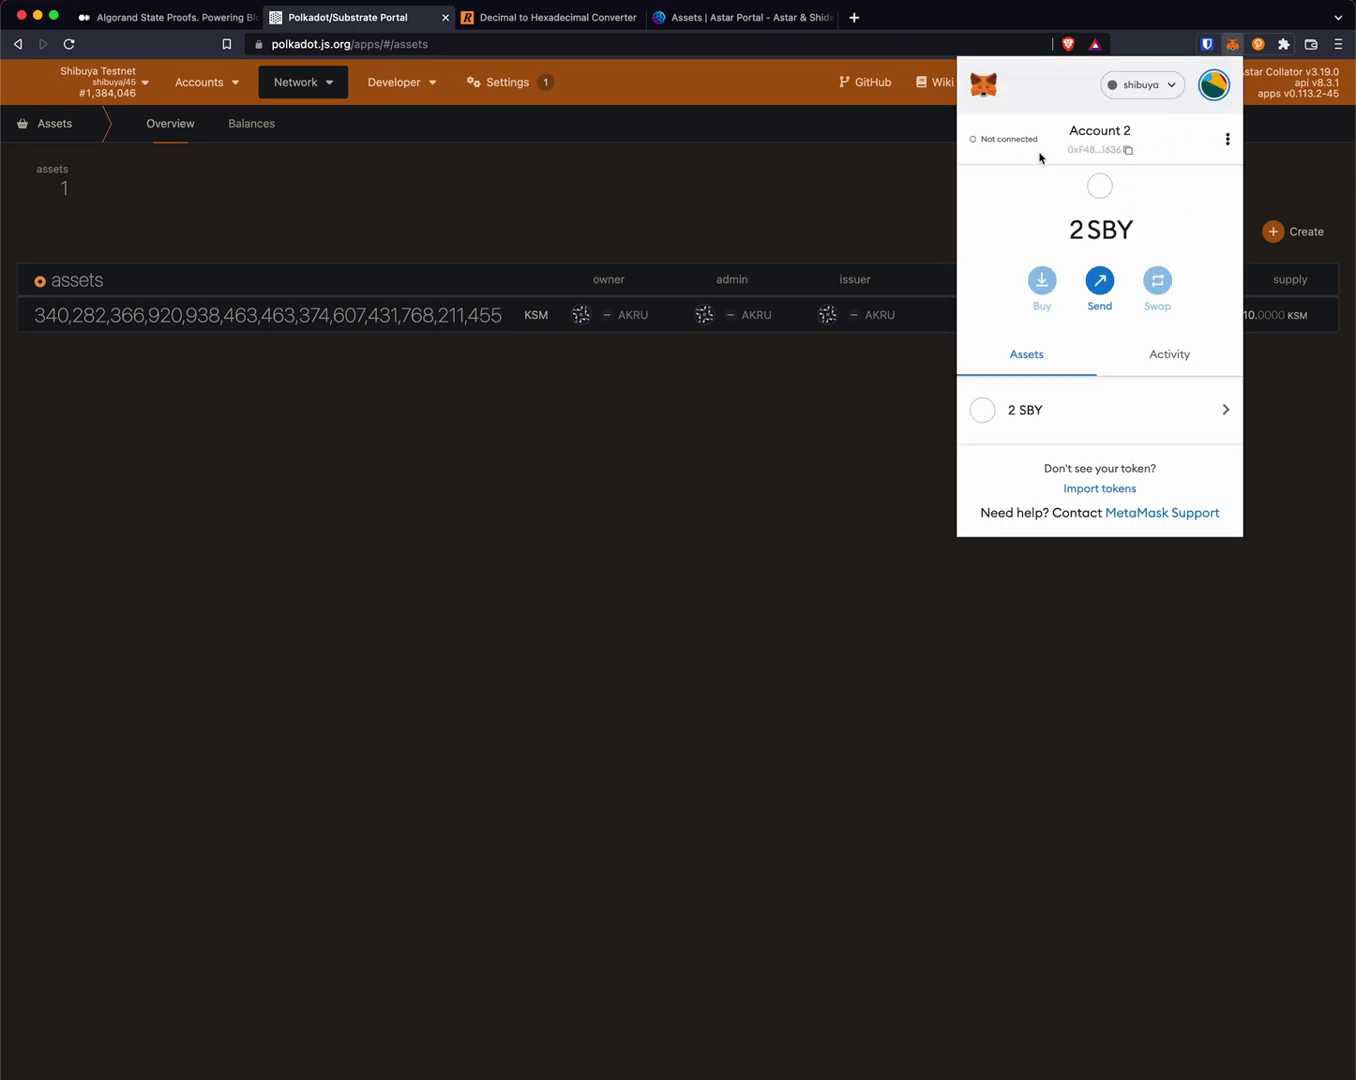
Paste the FFFF…FFFF address as a custom token, auto-filling symbol KSM and 12 decimals
click(1096, 491)
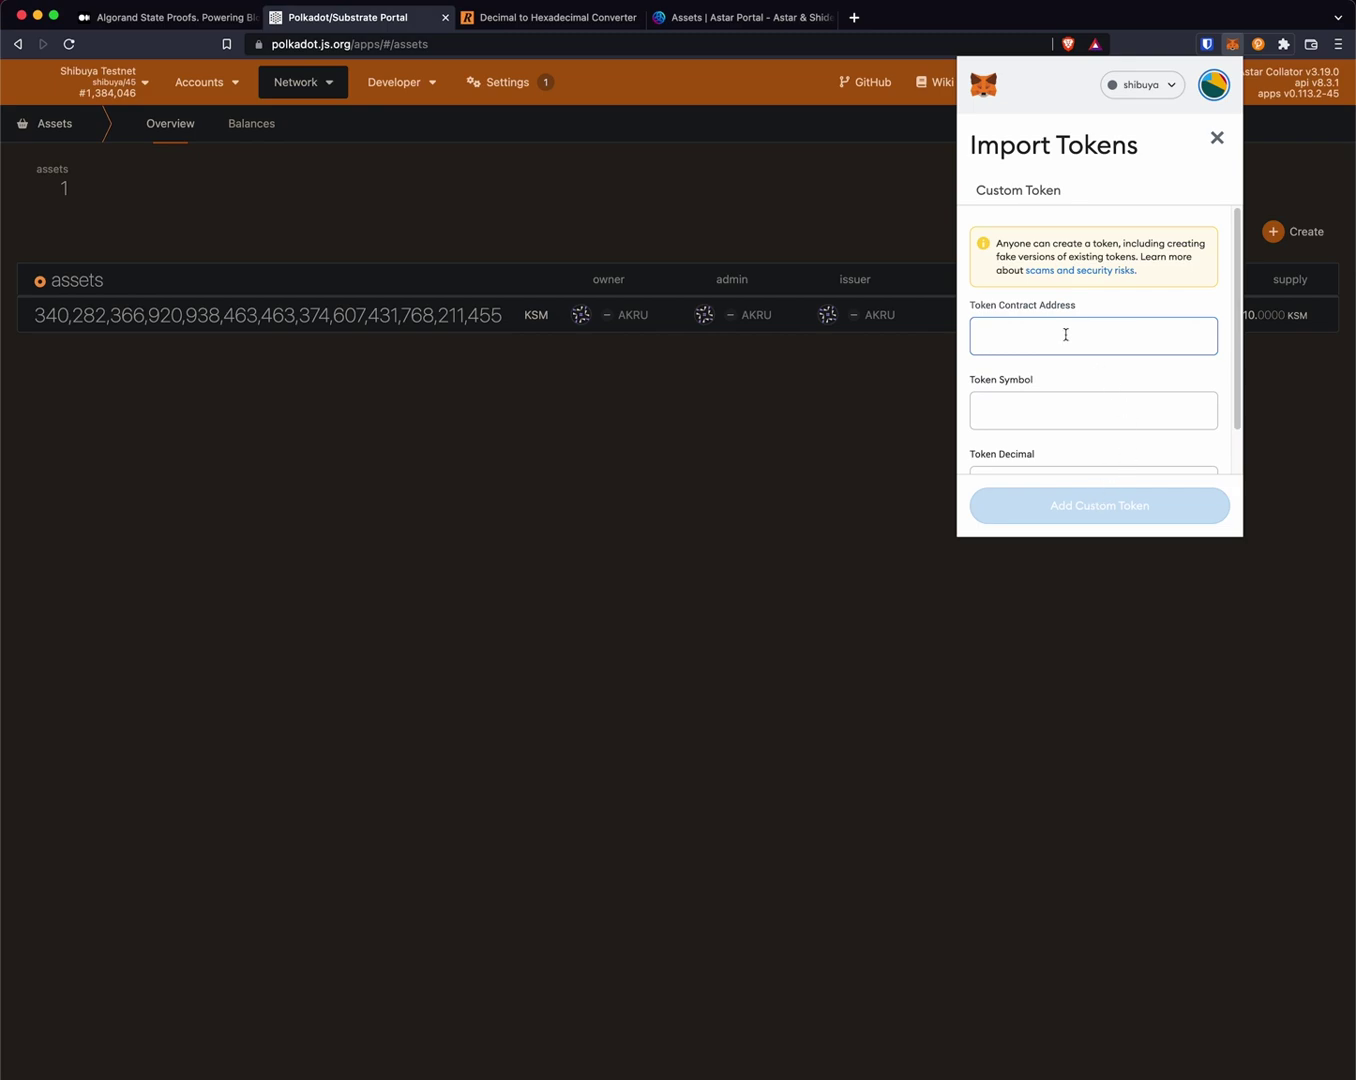
text(0xffffffff)
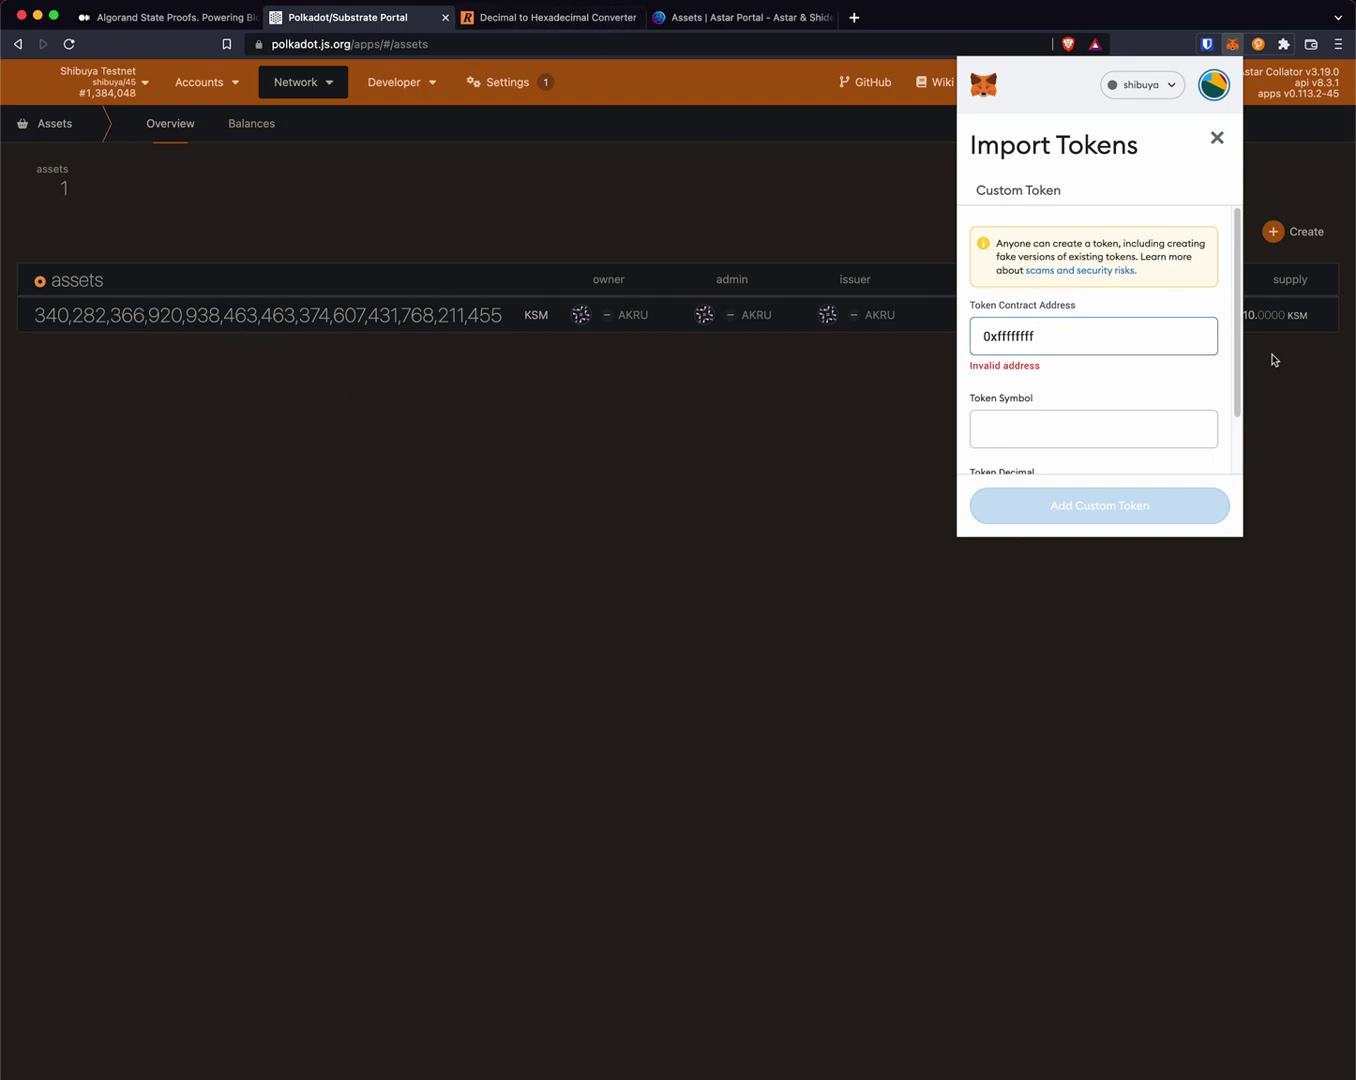
key(super+v)
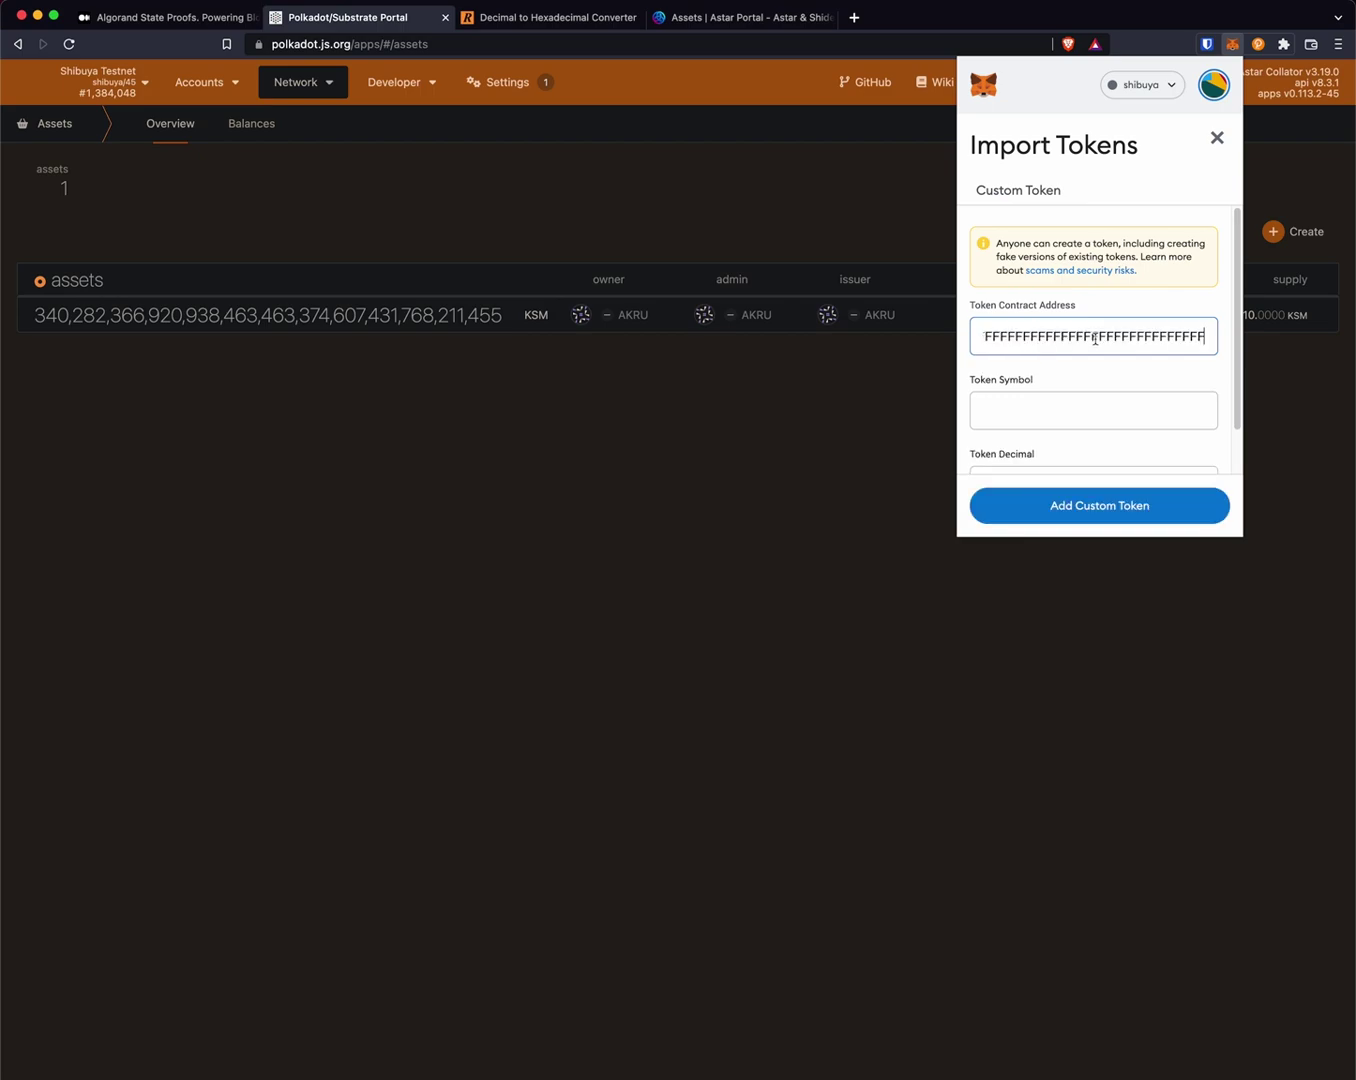
scroll(1096, 339, down, 2)
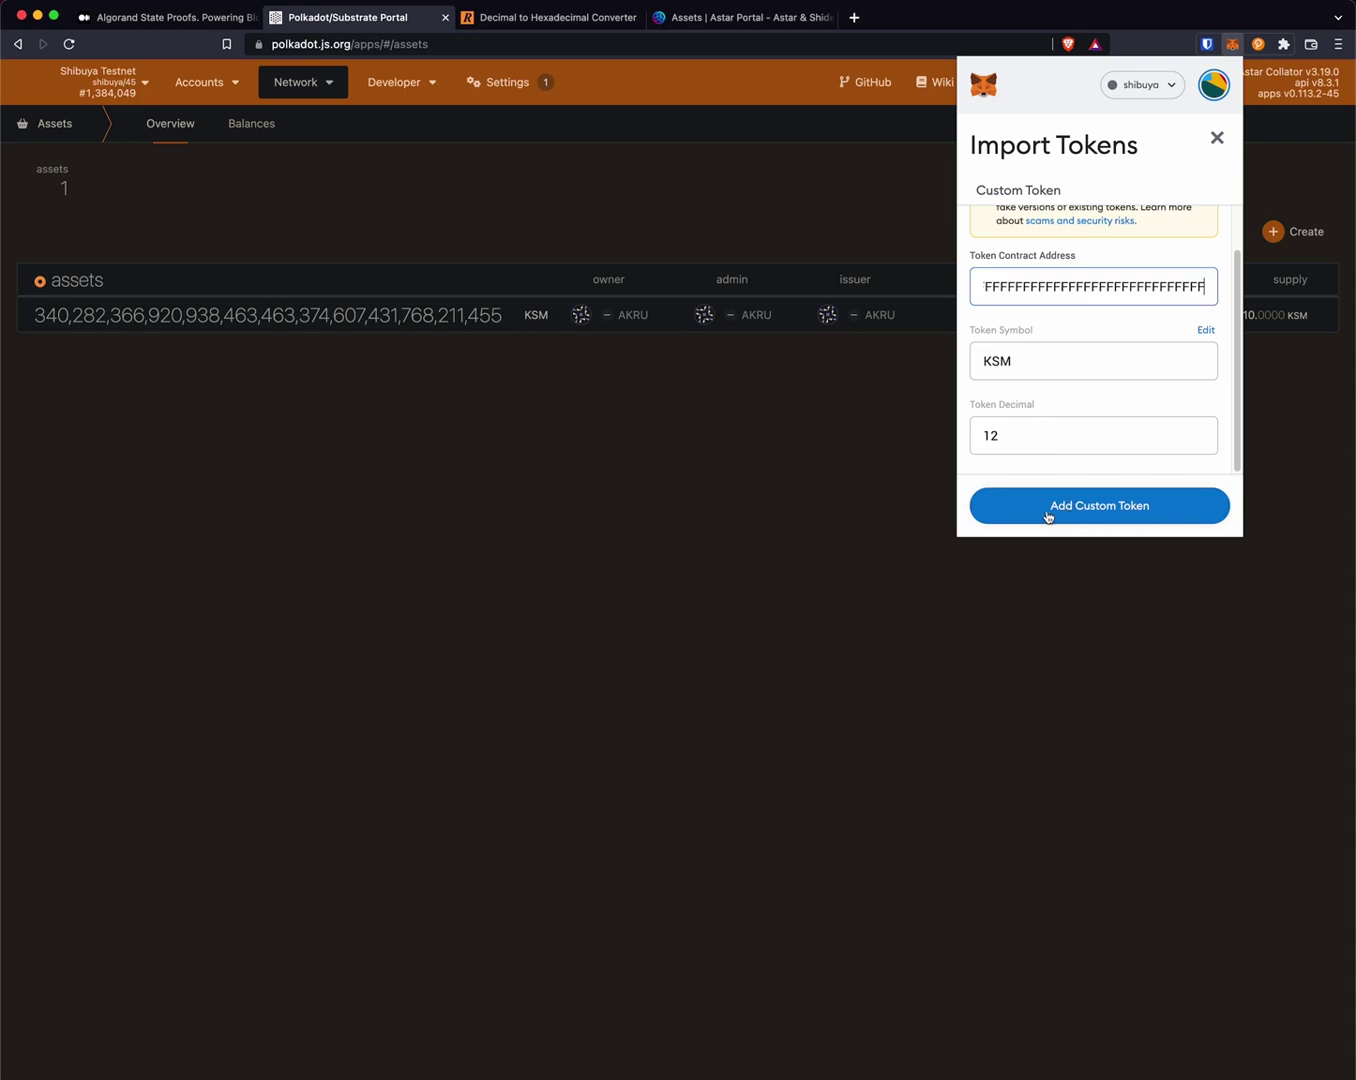
Confirm the custom KSM token import and return to the Account 2 overview
click(1111, 514)
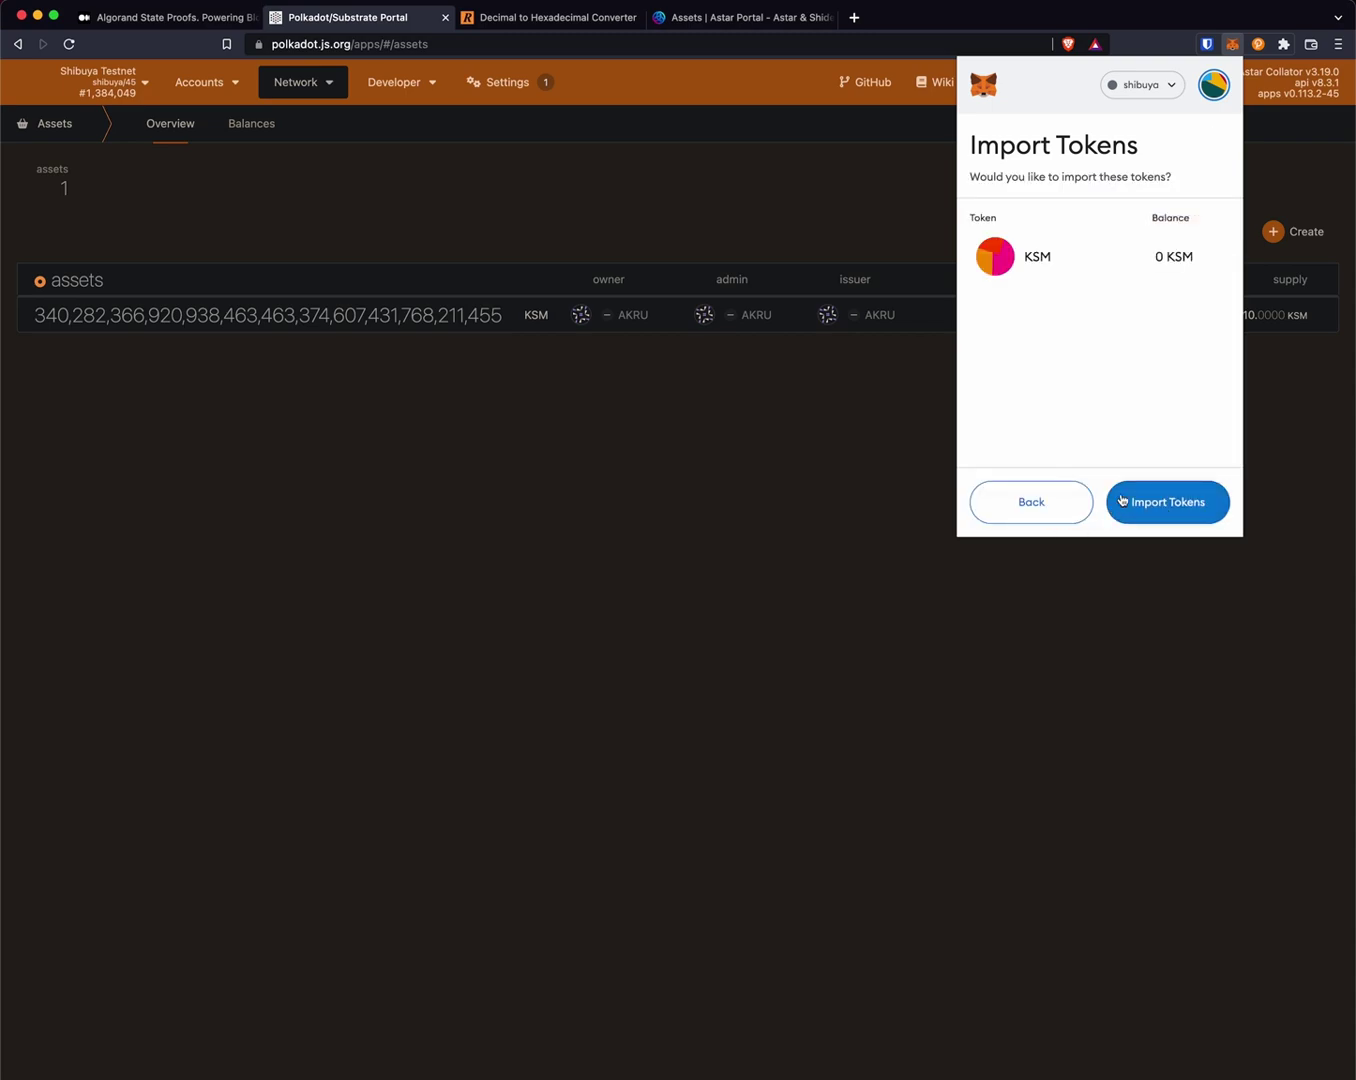
click(1180, 506)
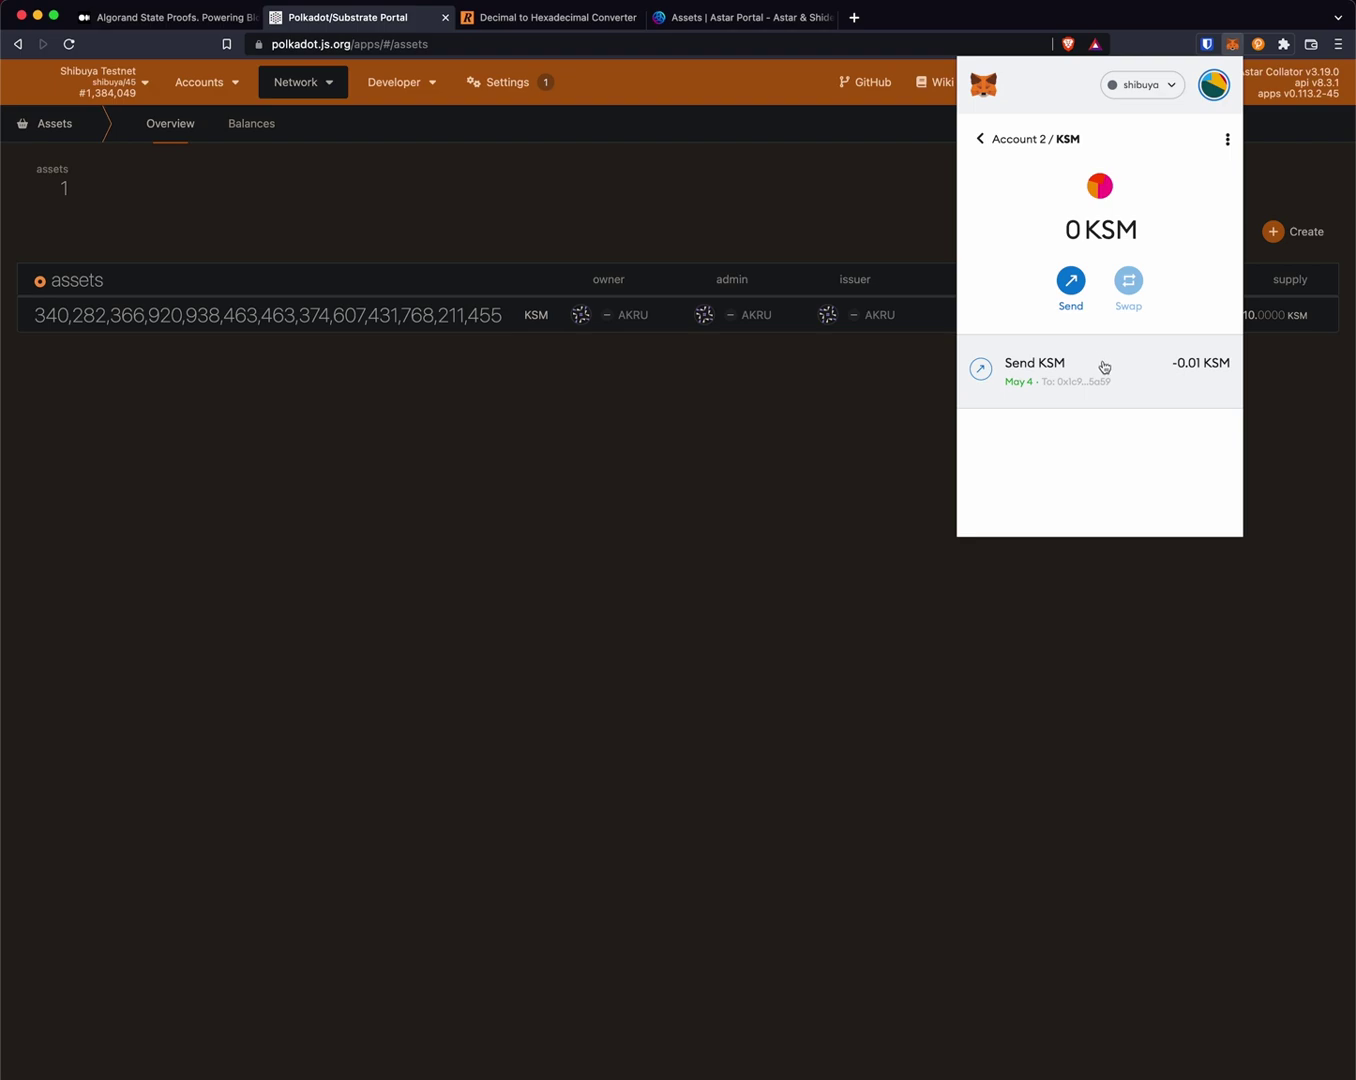
click(1014, 149)
scroll(1105, 419, down, 2)
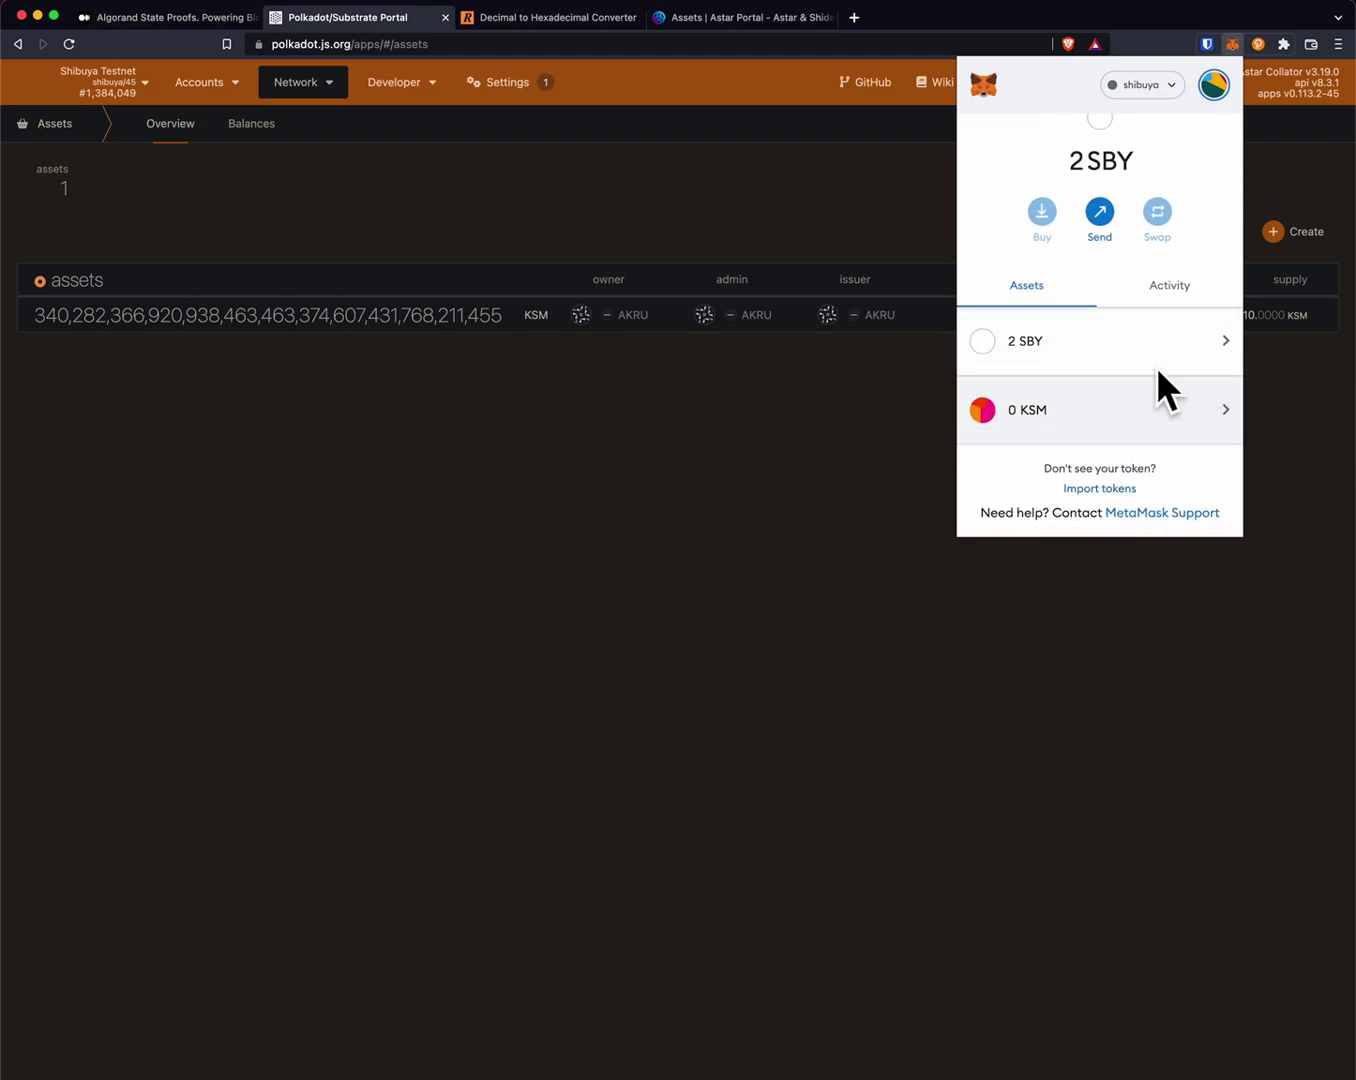
scroll(1098, 429, up, 3)
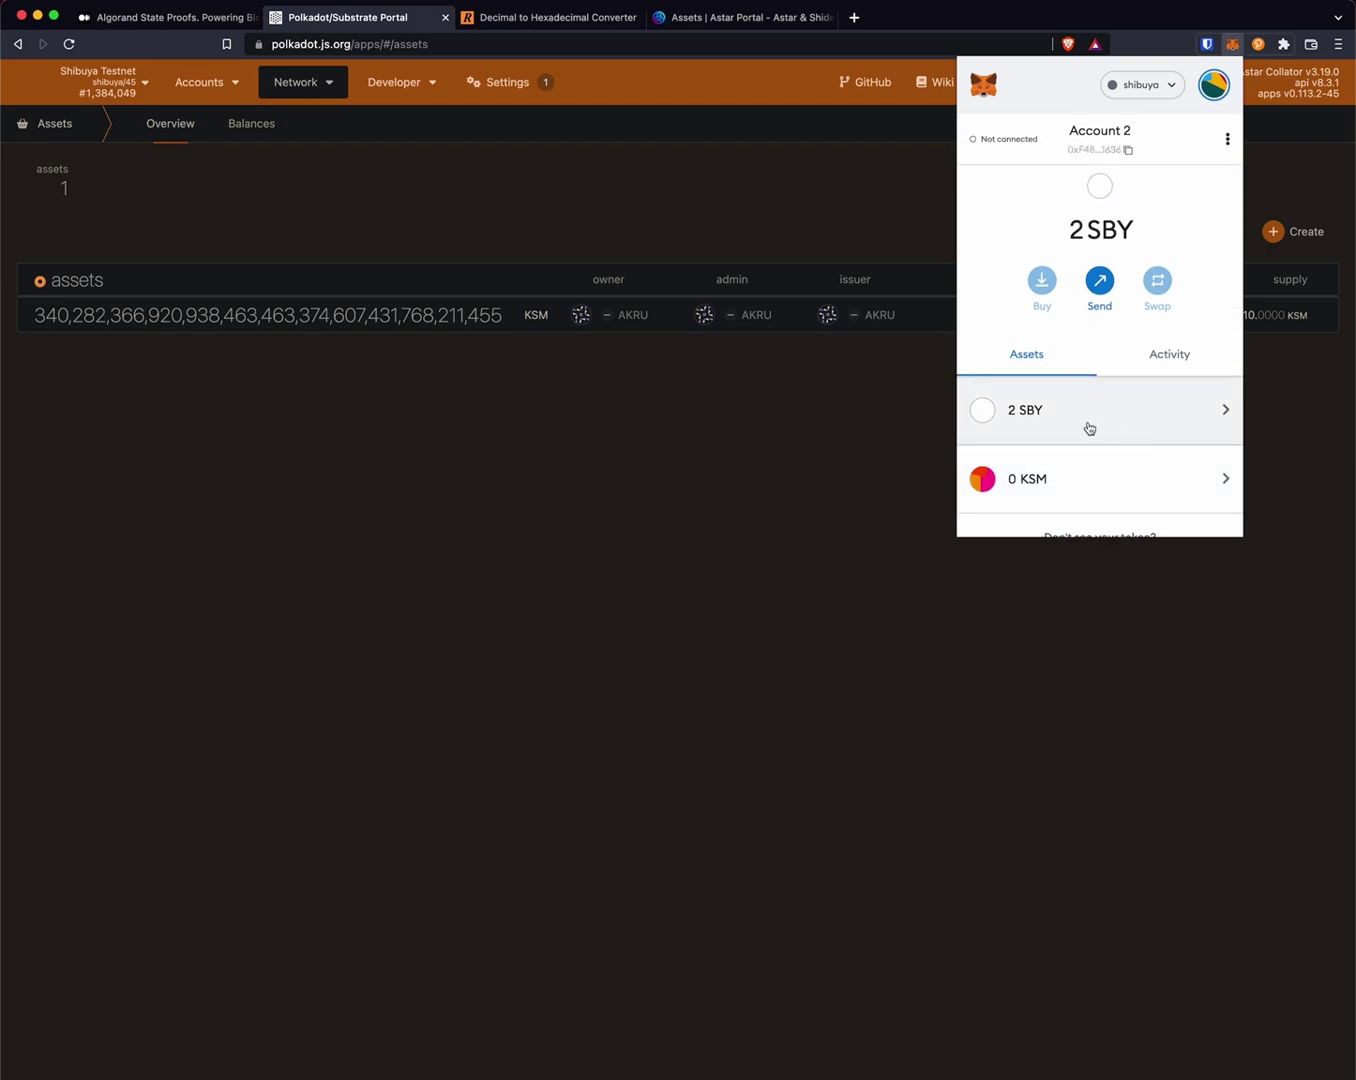
Switch the wallet from Account 2 to Account 1
click(1214, 84)
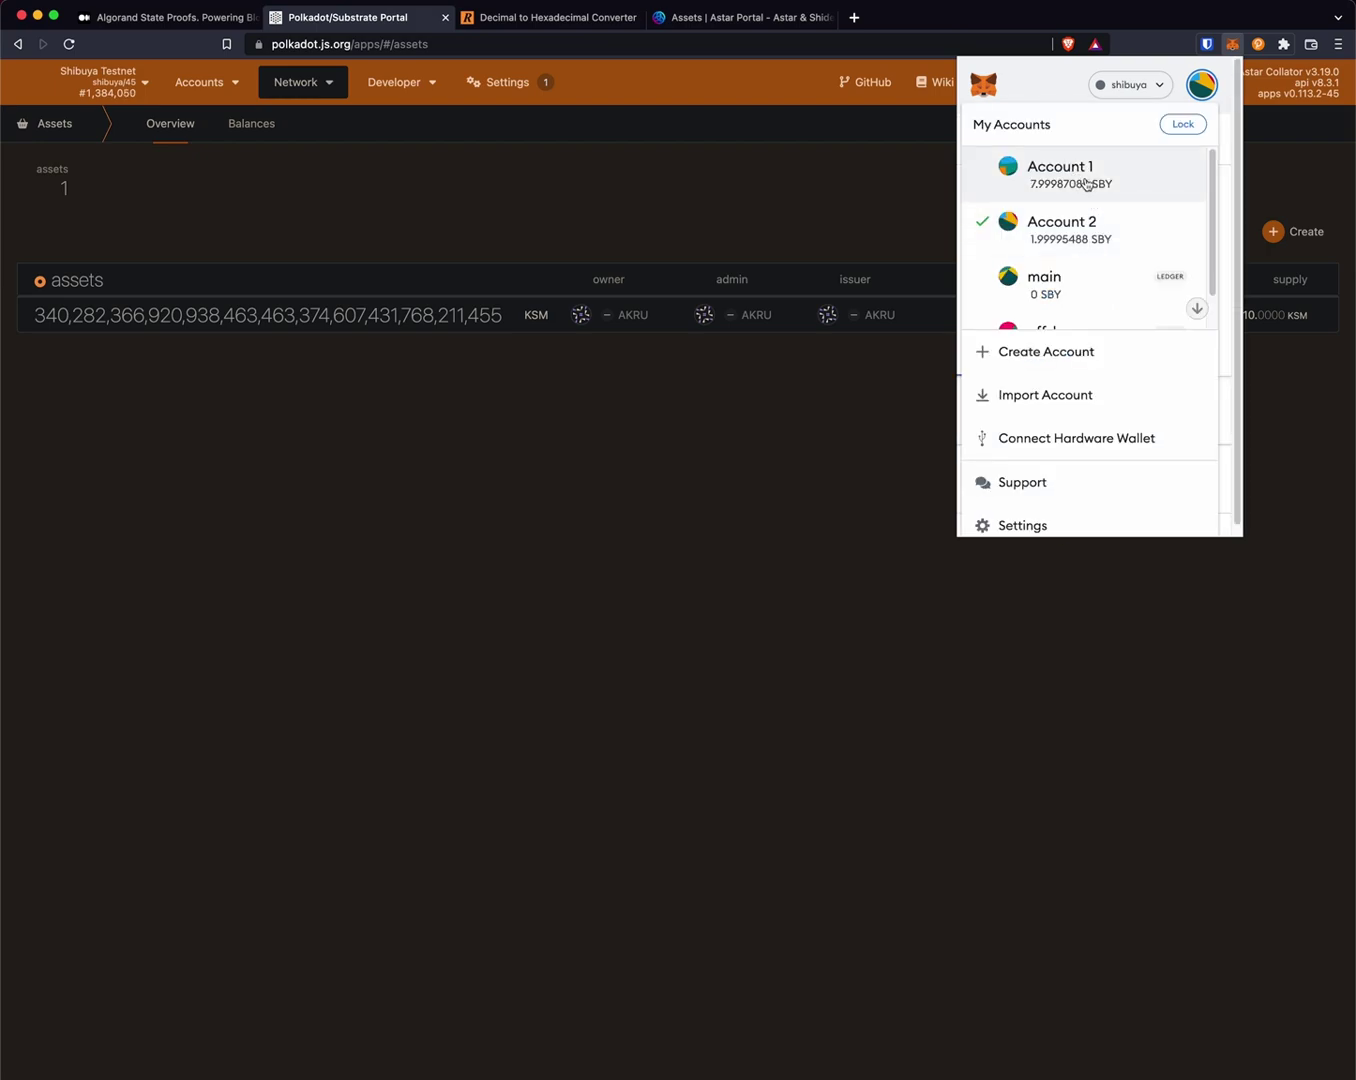
click(1096, 237)
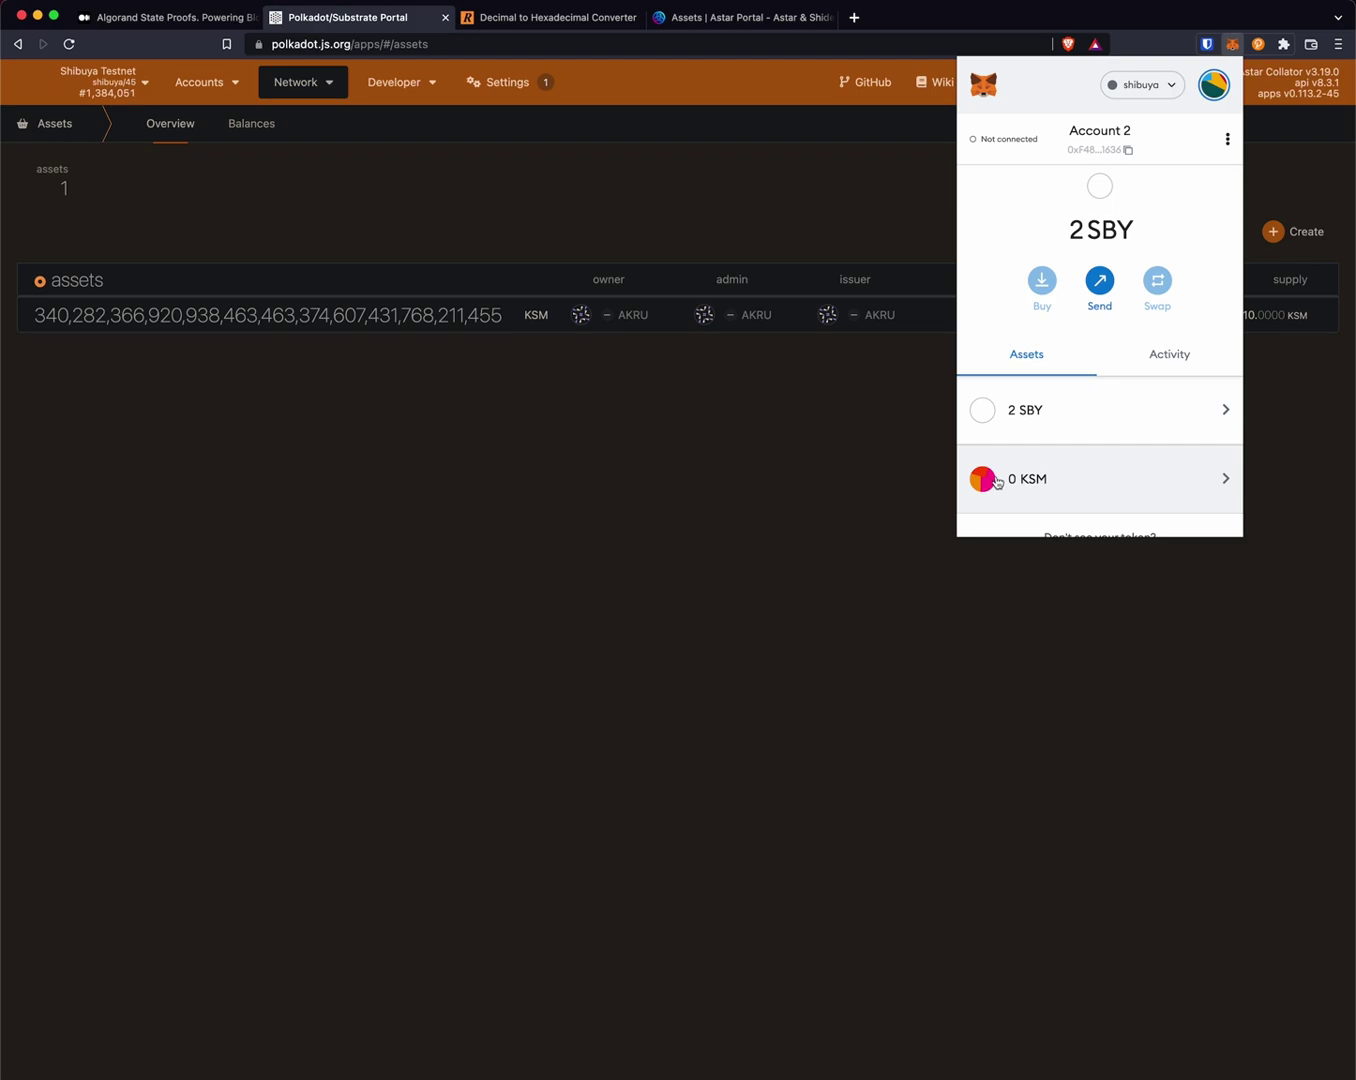
click(1214, 85)
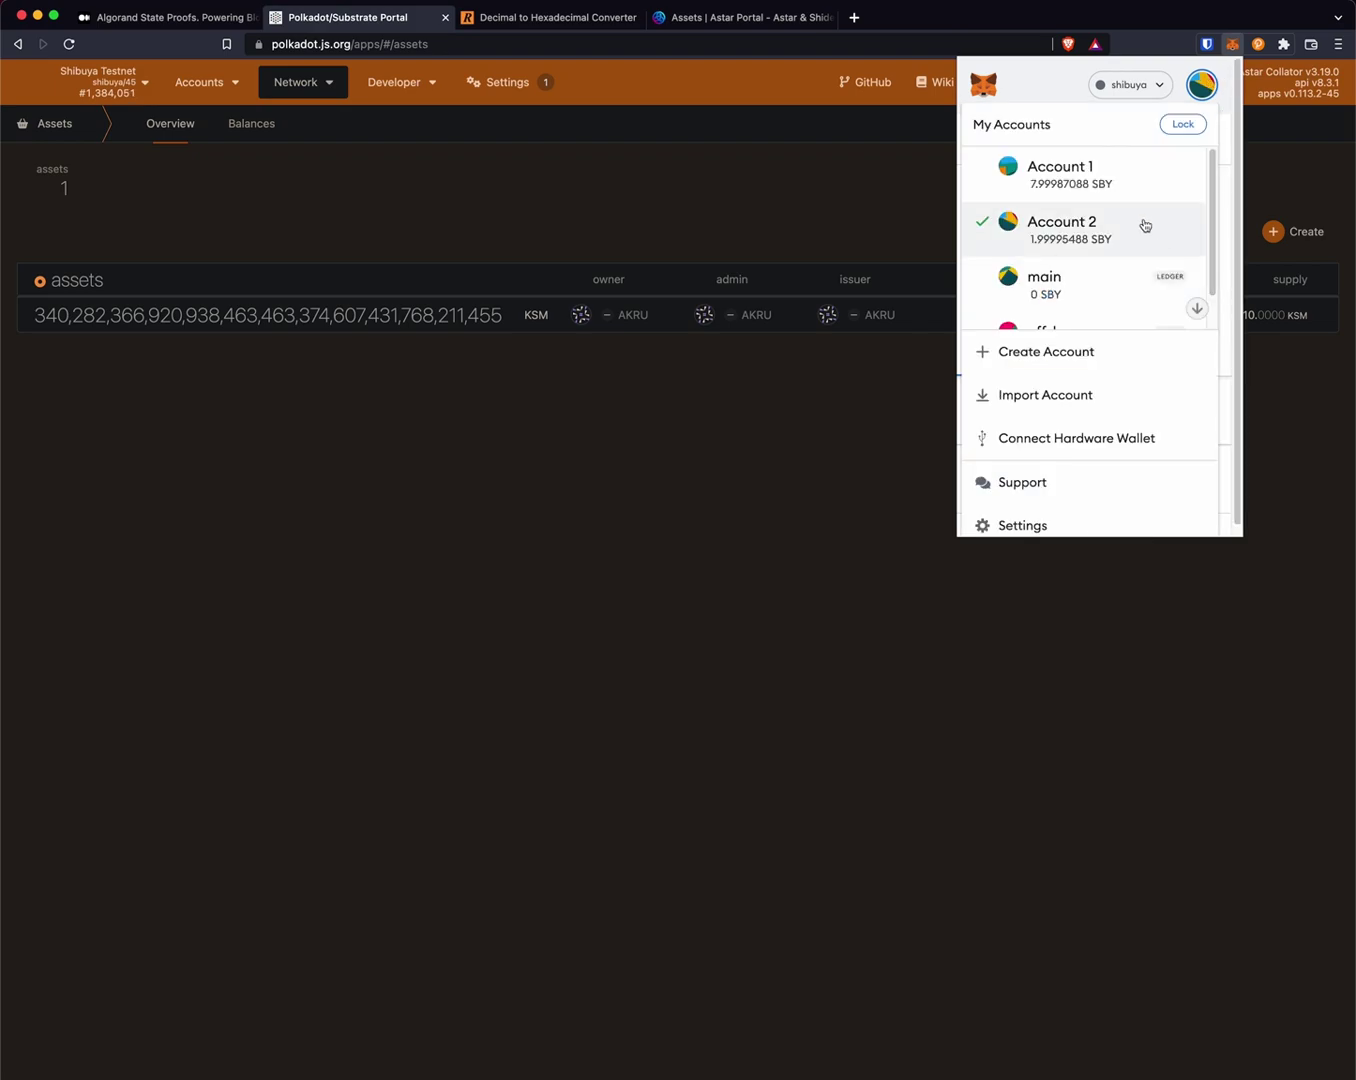
click(1111, 170)
scroll(1144, 281, down, 2)
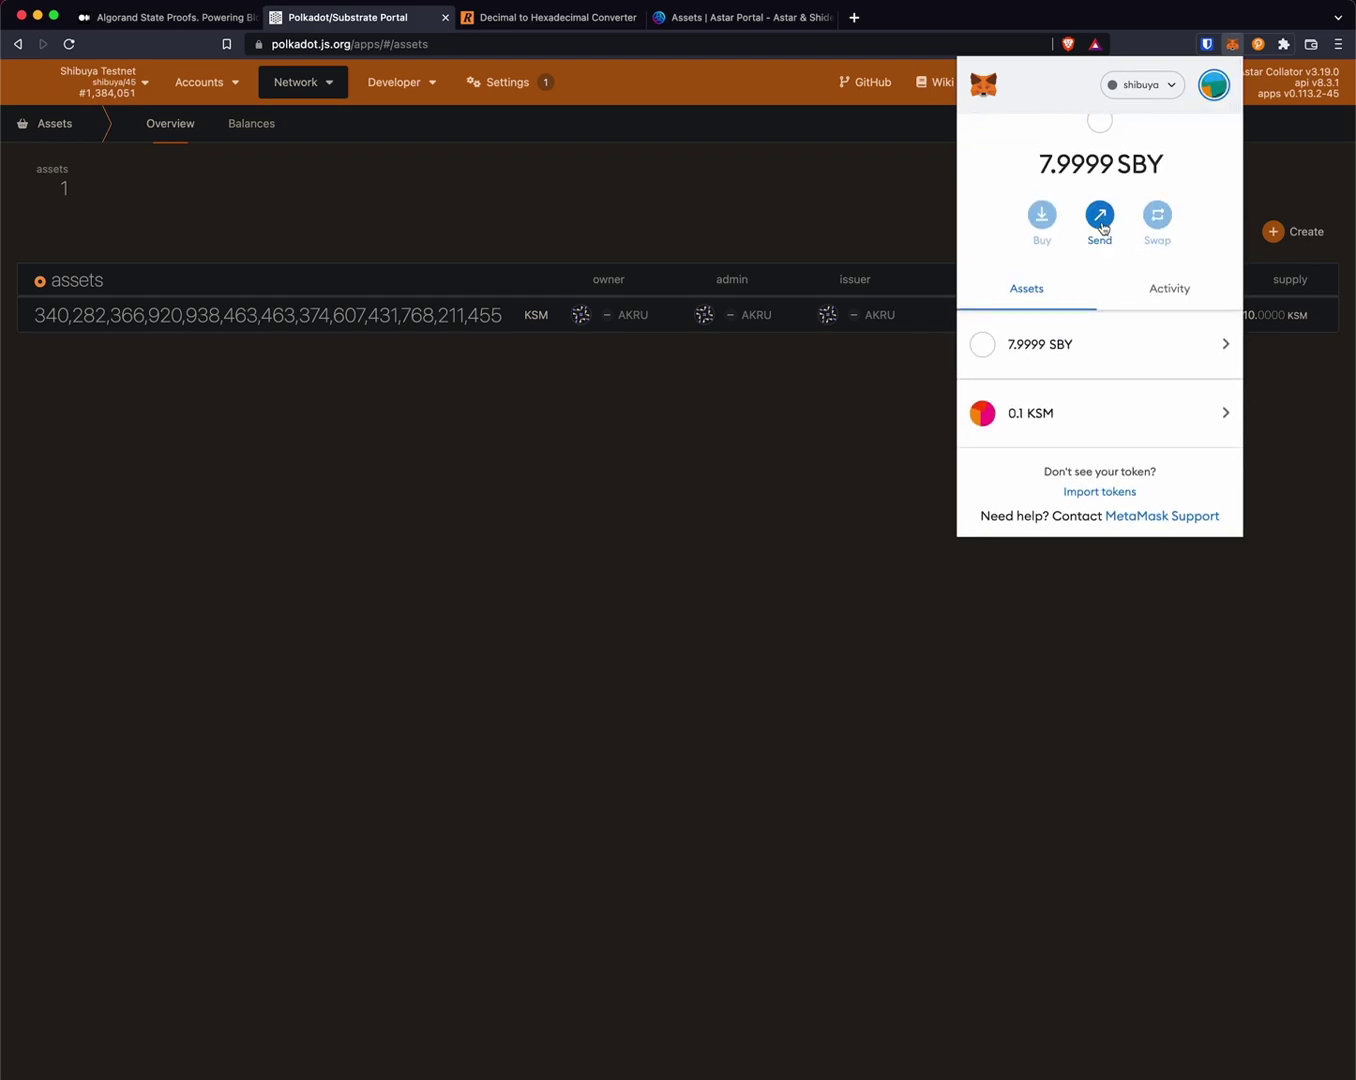
Prepare a 0.01 KSM transfer to Account 2 and proceed to review
click(1100, 217)
click(1032, 223)
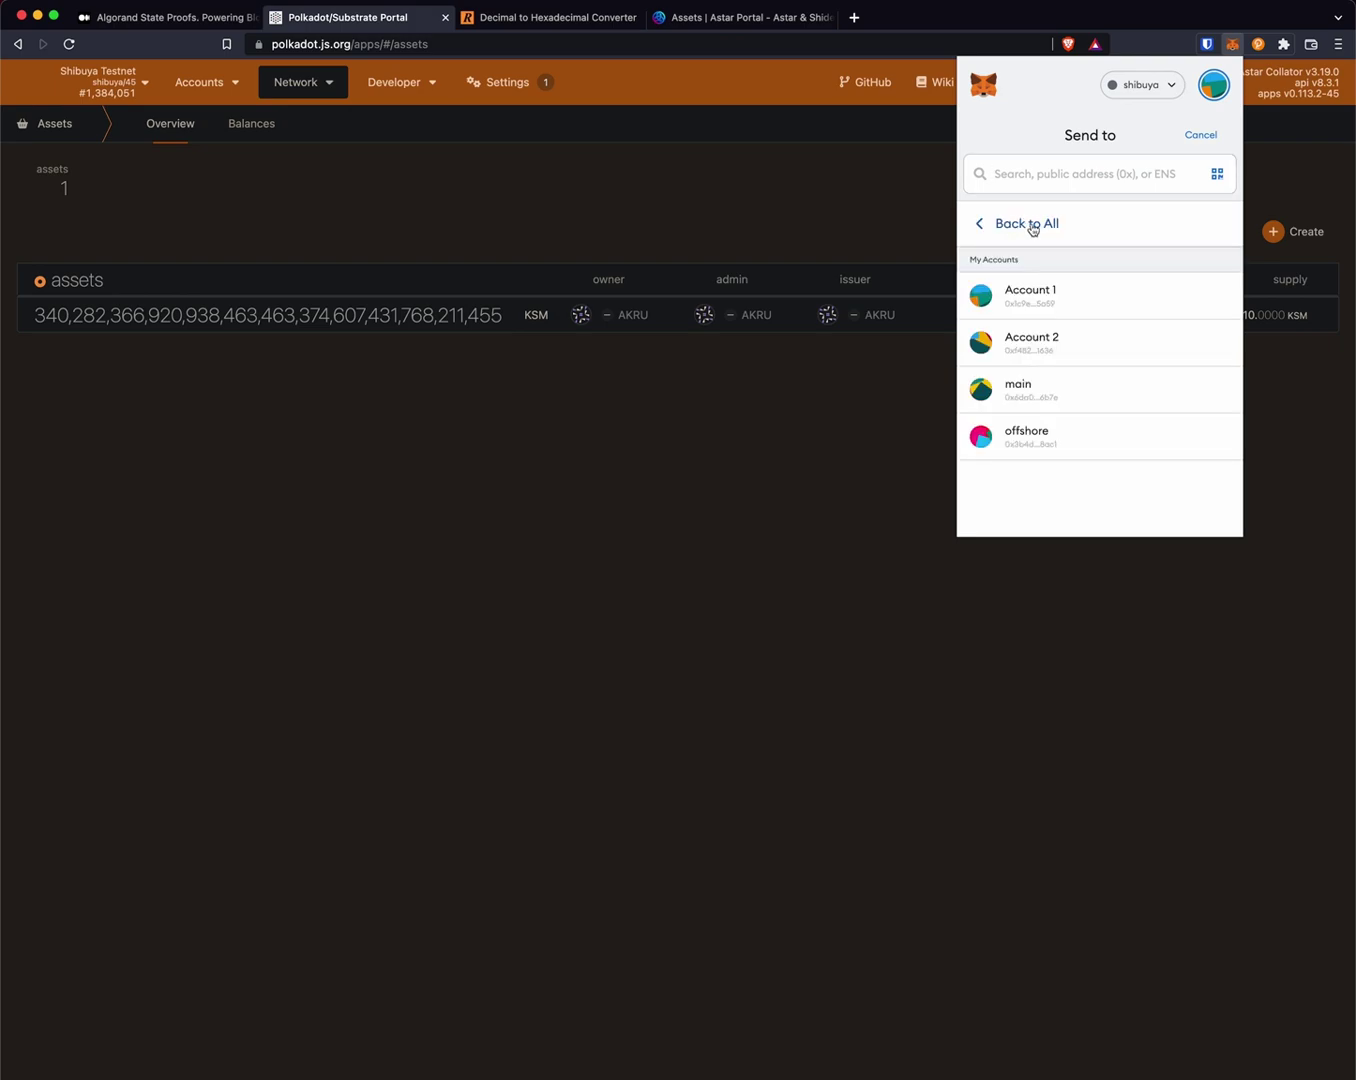
click(1059, 355)
click(1179, 258)
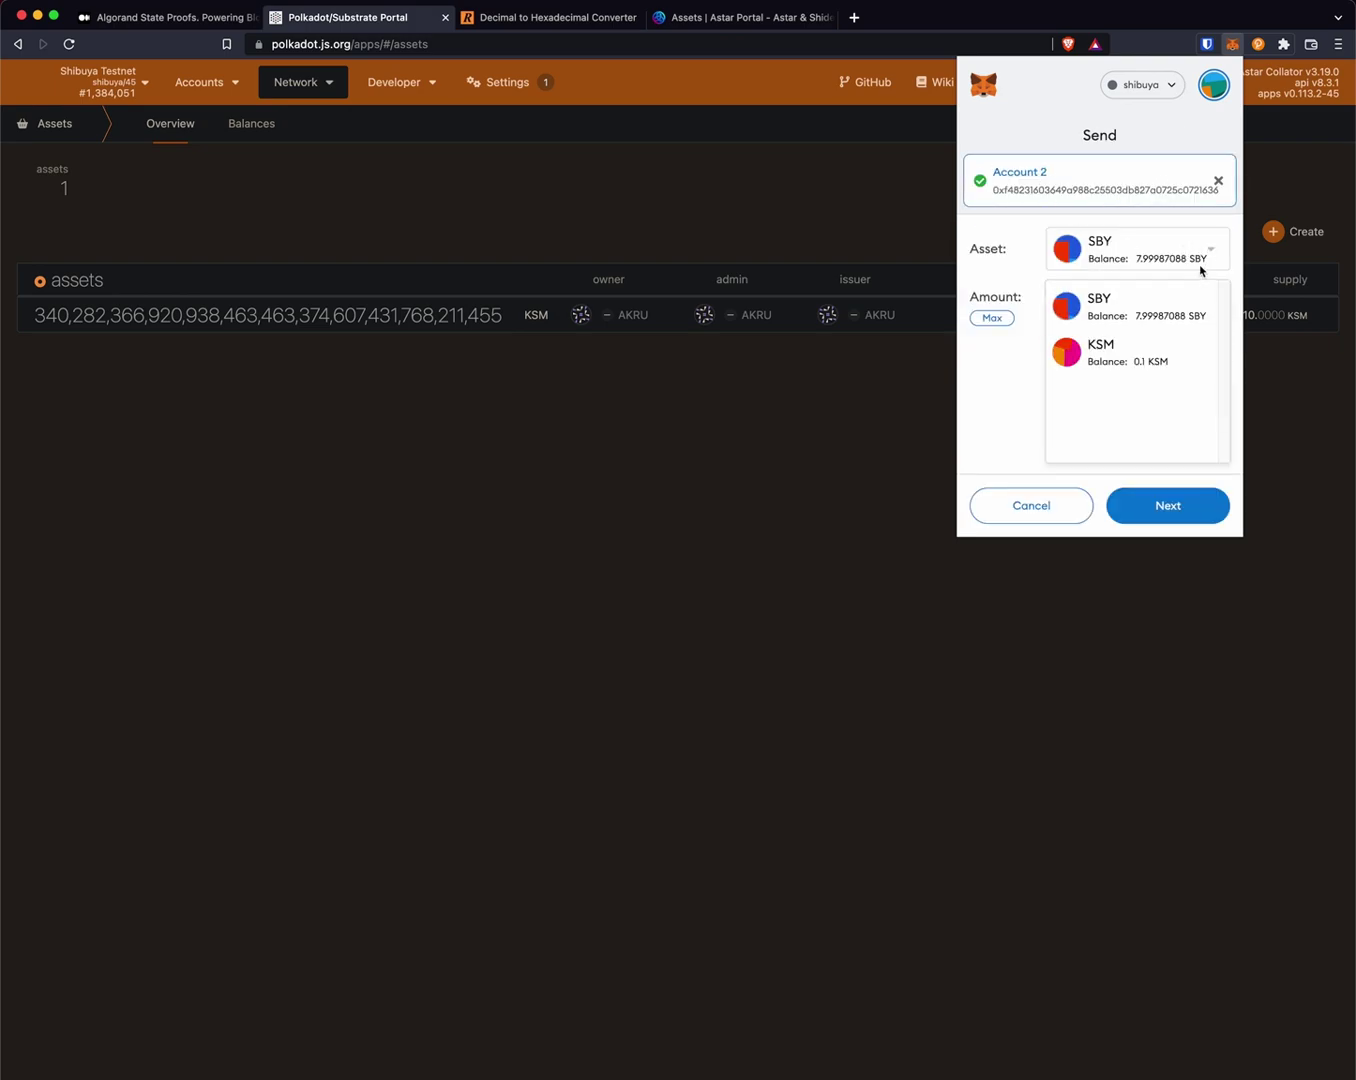
click(1131, 363)
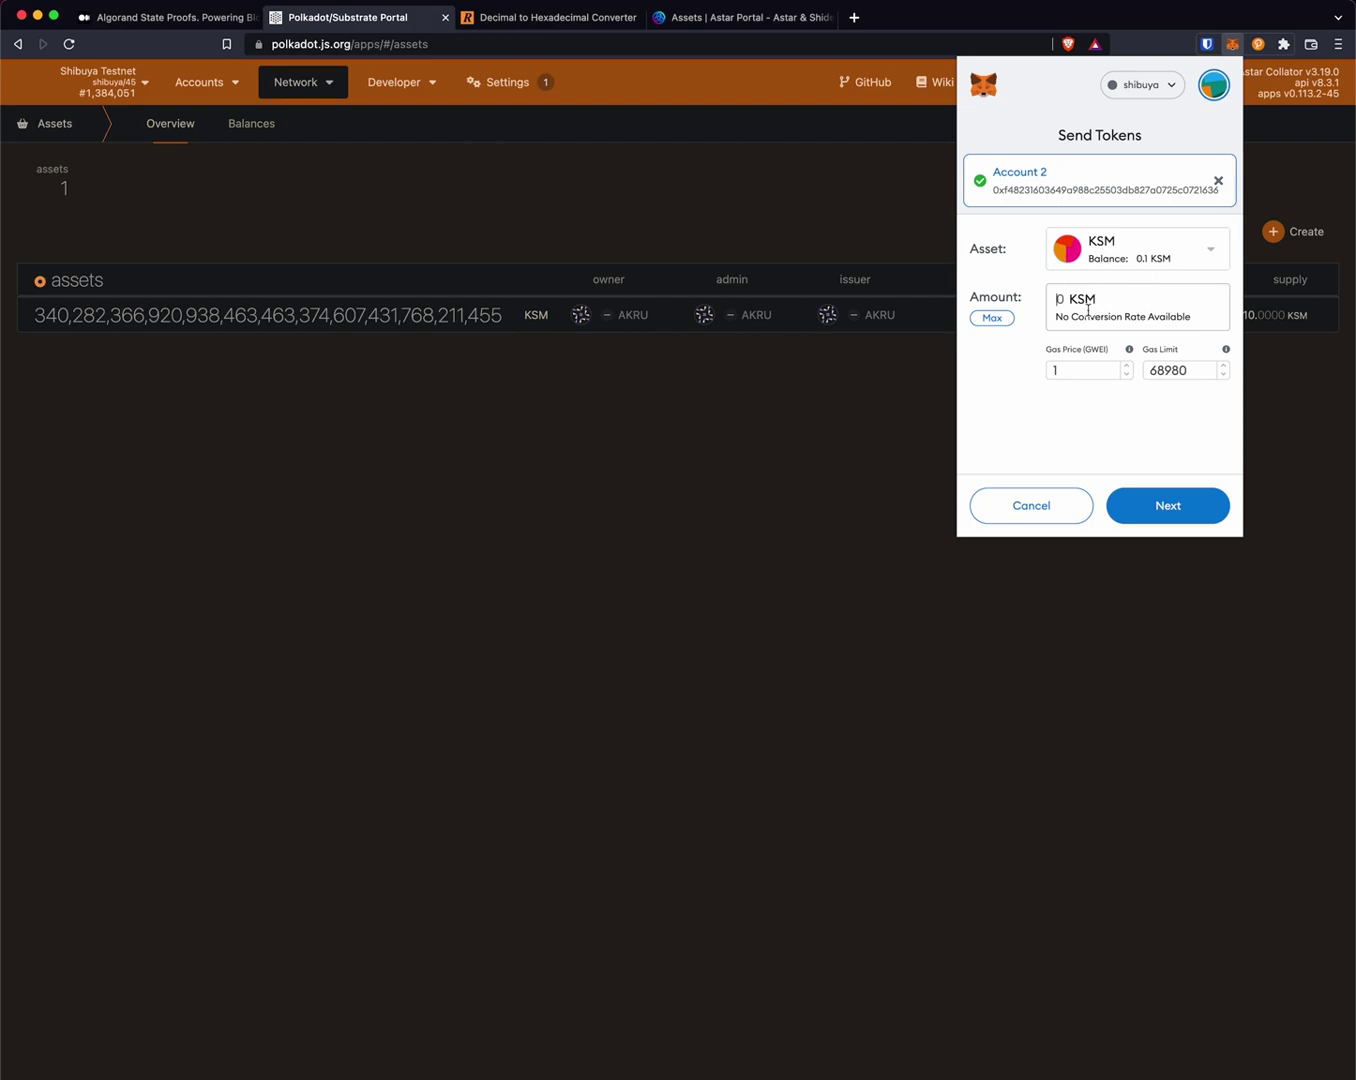
text(.01)
click(1180, 508)
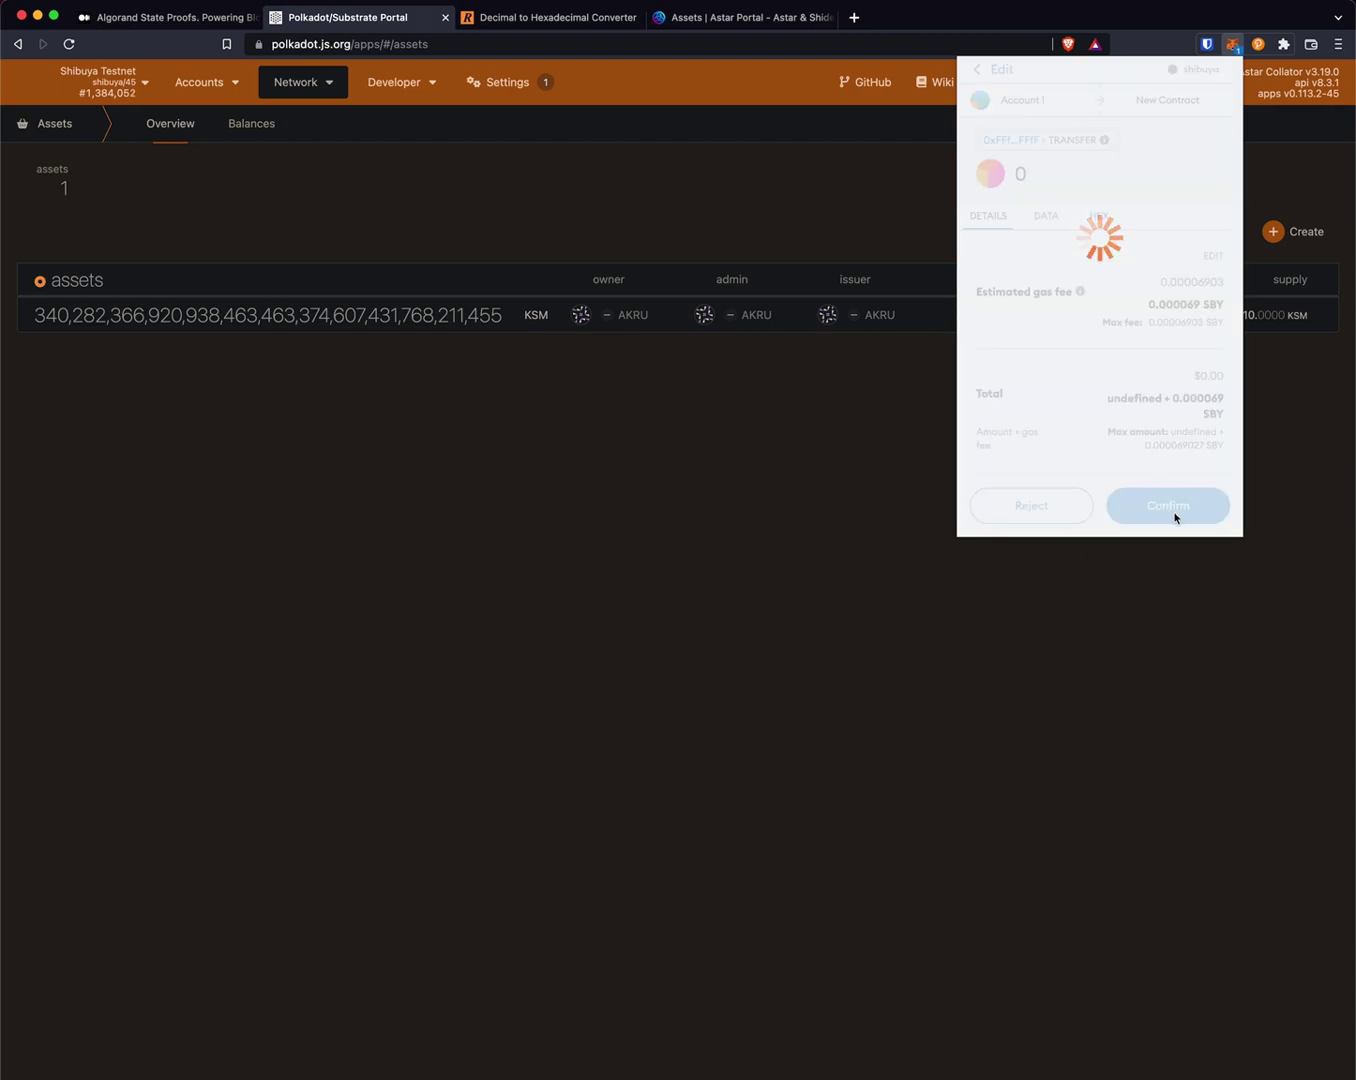
Confirm the 0.01 KSM transfer, then view Account 2's token balances
click(1162, 523)
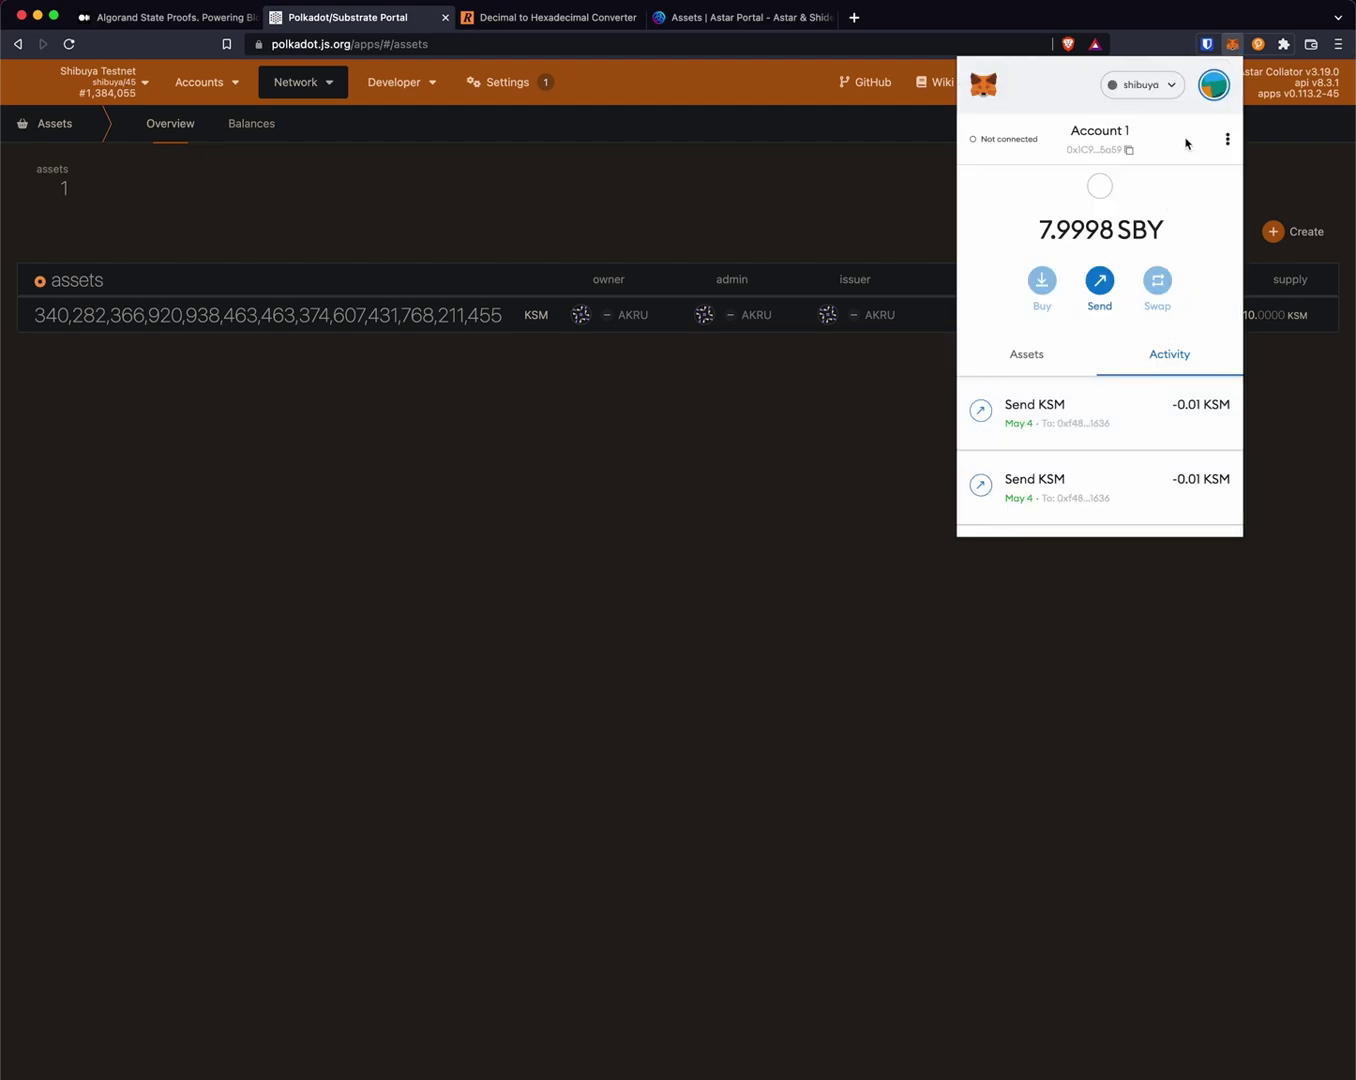
click(1216, 85)
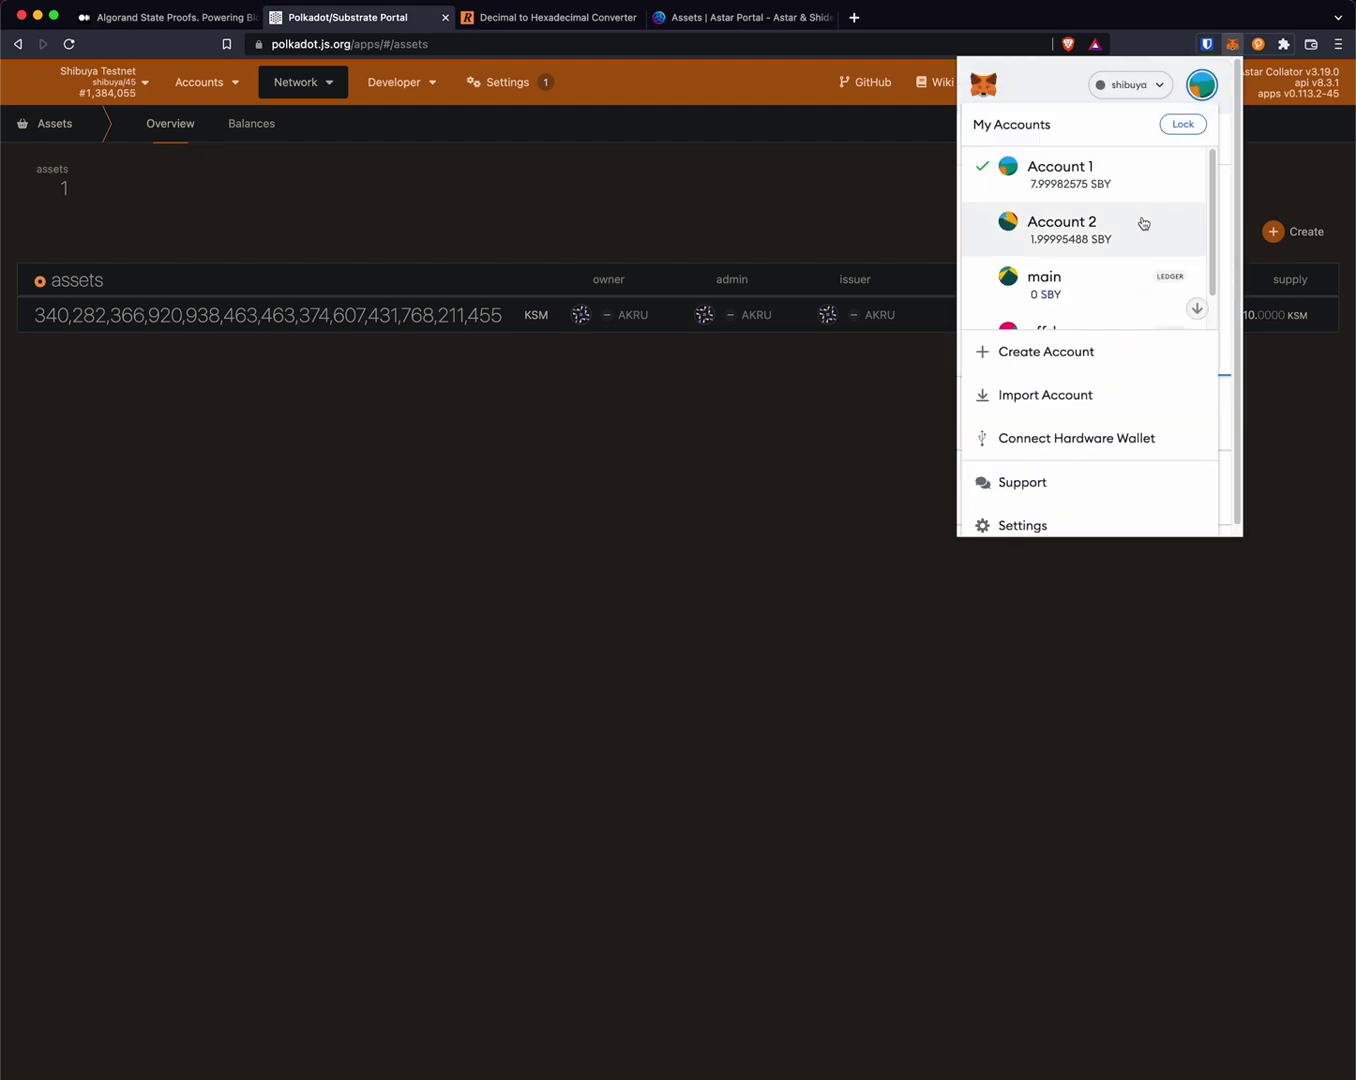
click(1072, 239)
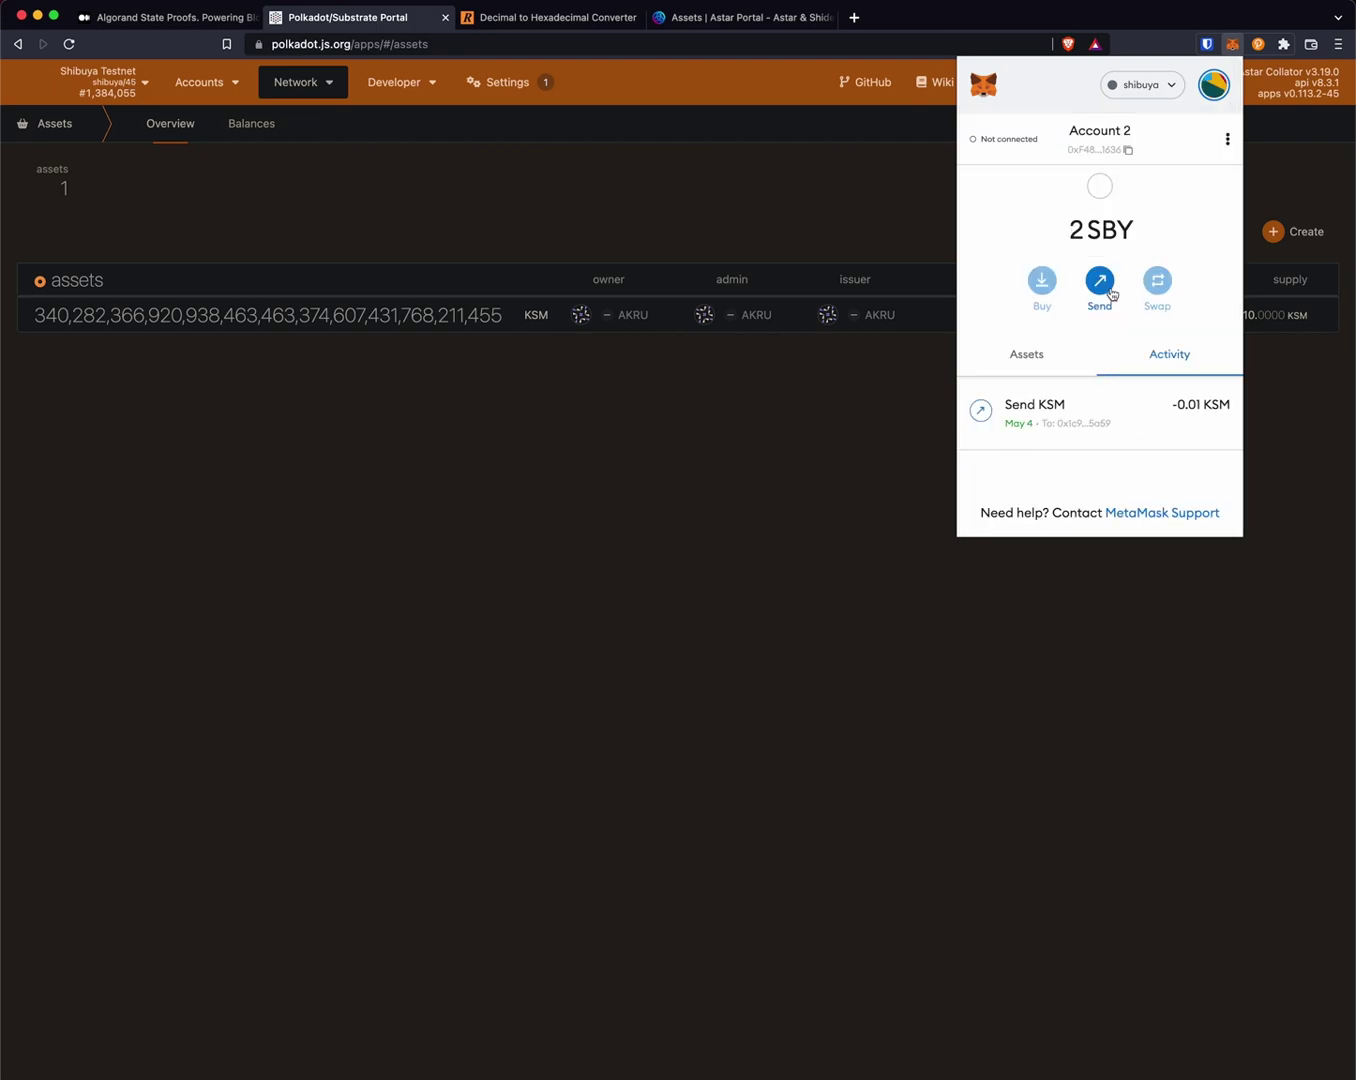
click(1014, 357)
scroll(1101, 424, down, 2)
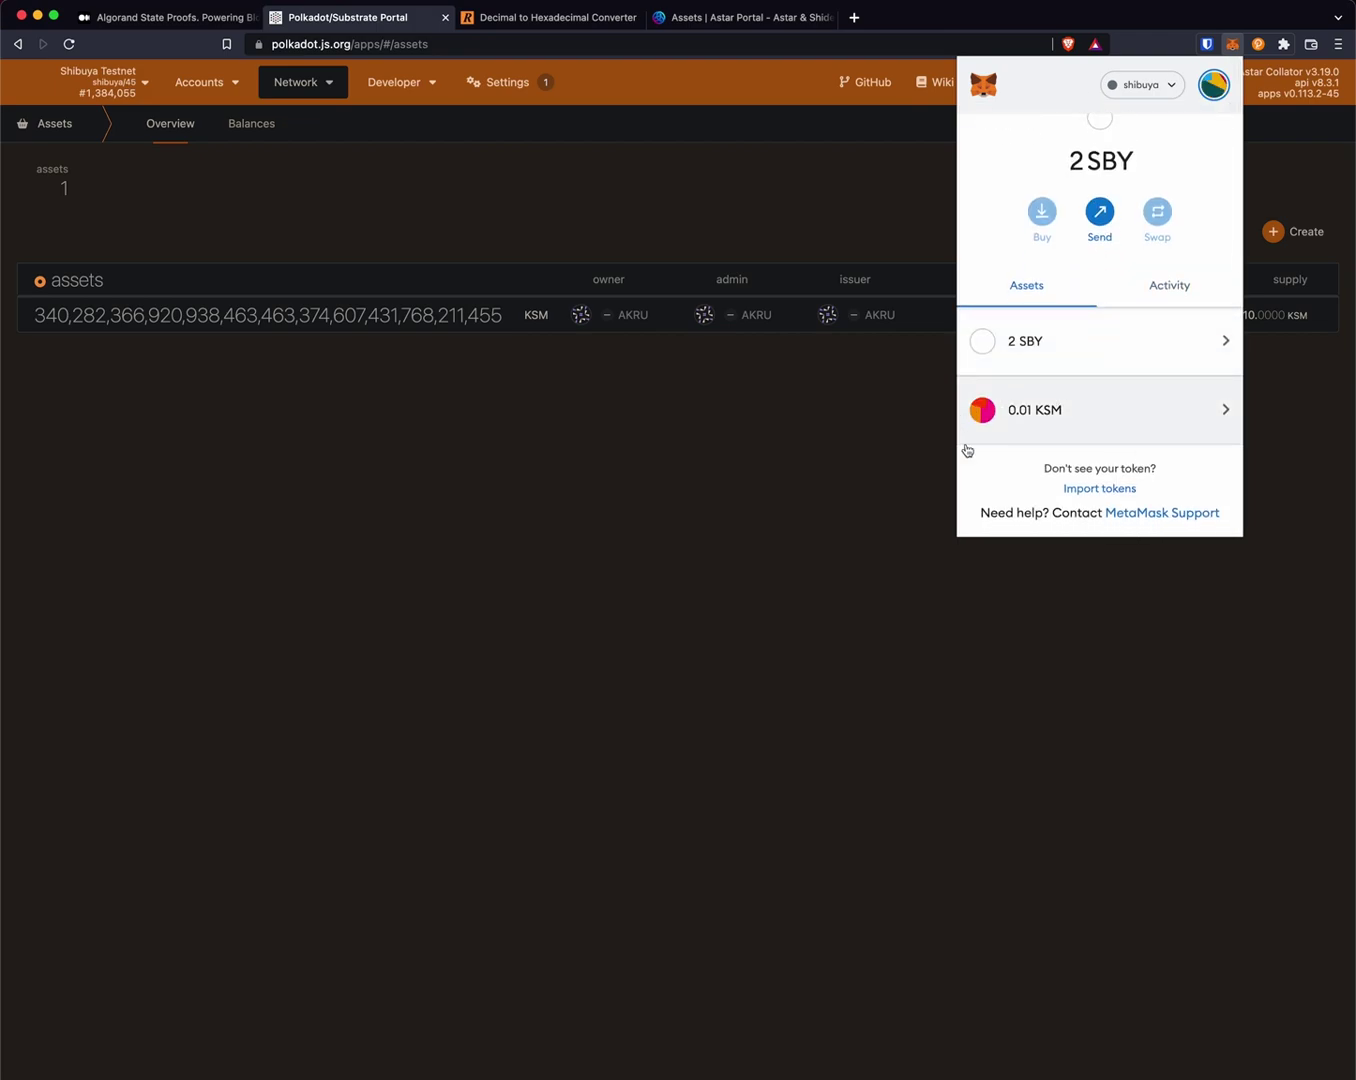